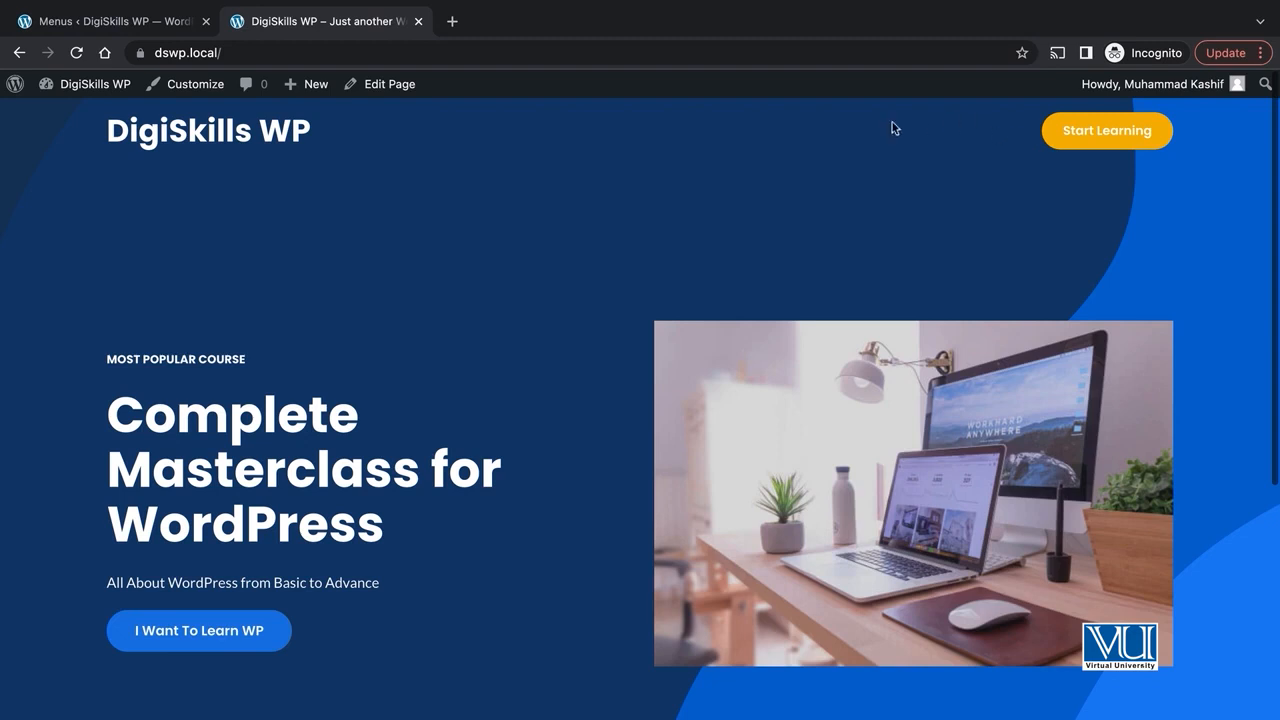
Step: Look over the site's home page and open the Menus screen in the WordPress dashboard
scroll(889, 274, down, 5)
scroll(889, 274, up, 5)
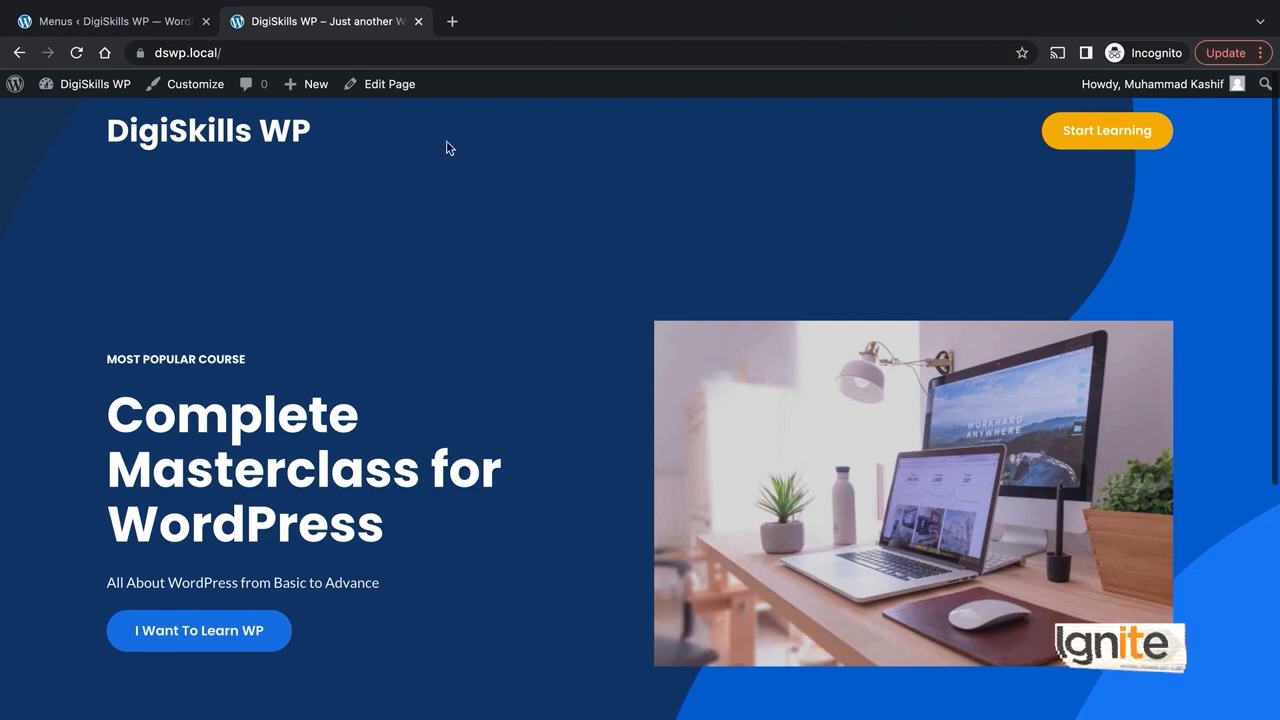
click(133, 24)
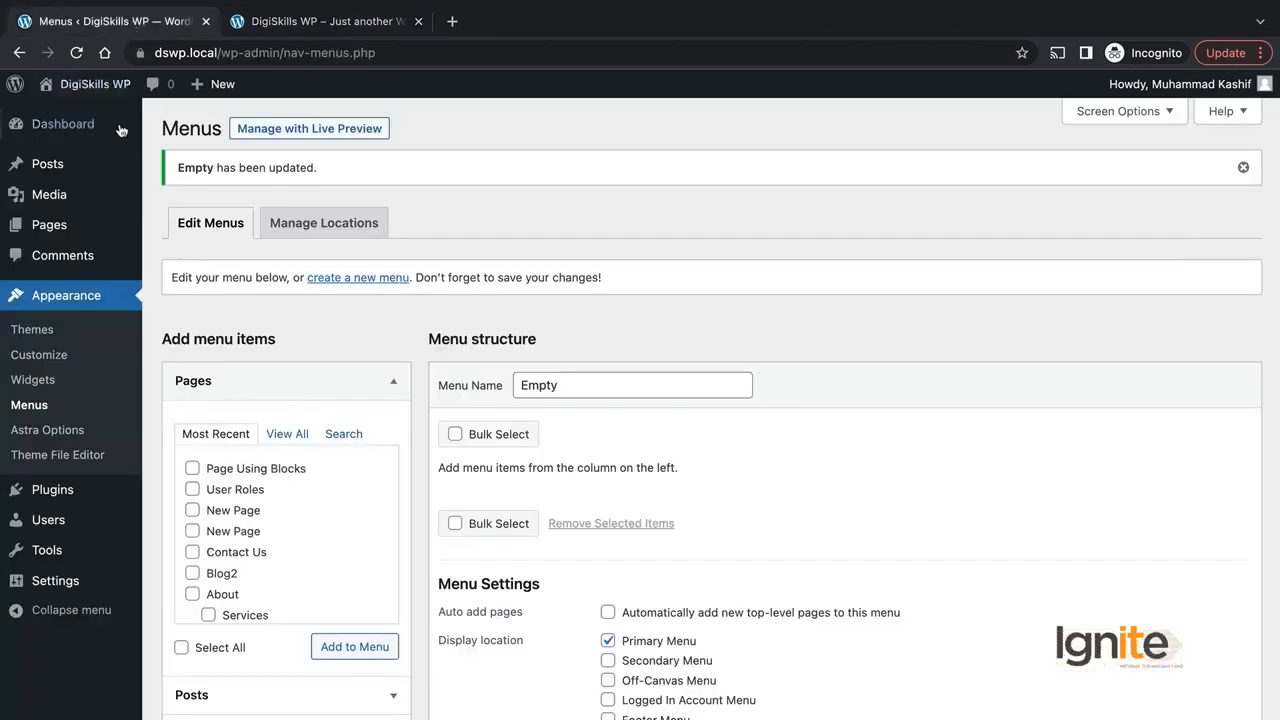
mouse_move(85, 84)
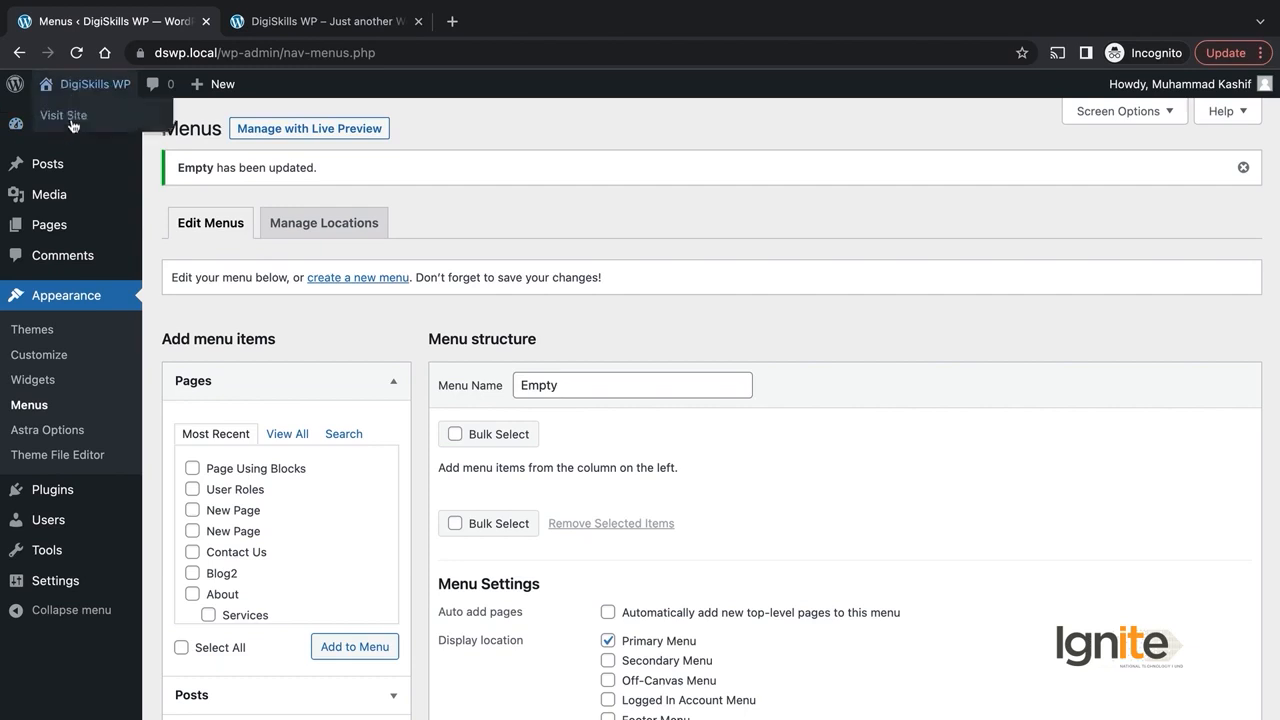
click(30, 406)
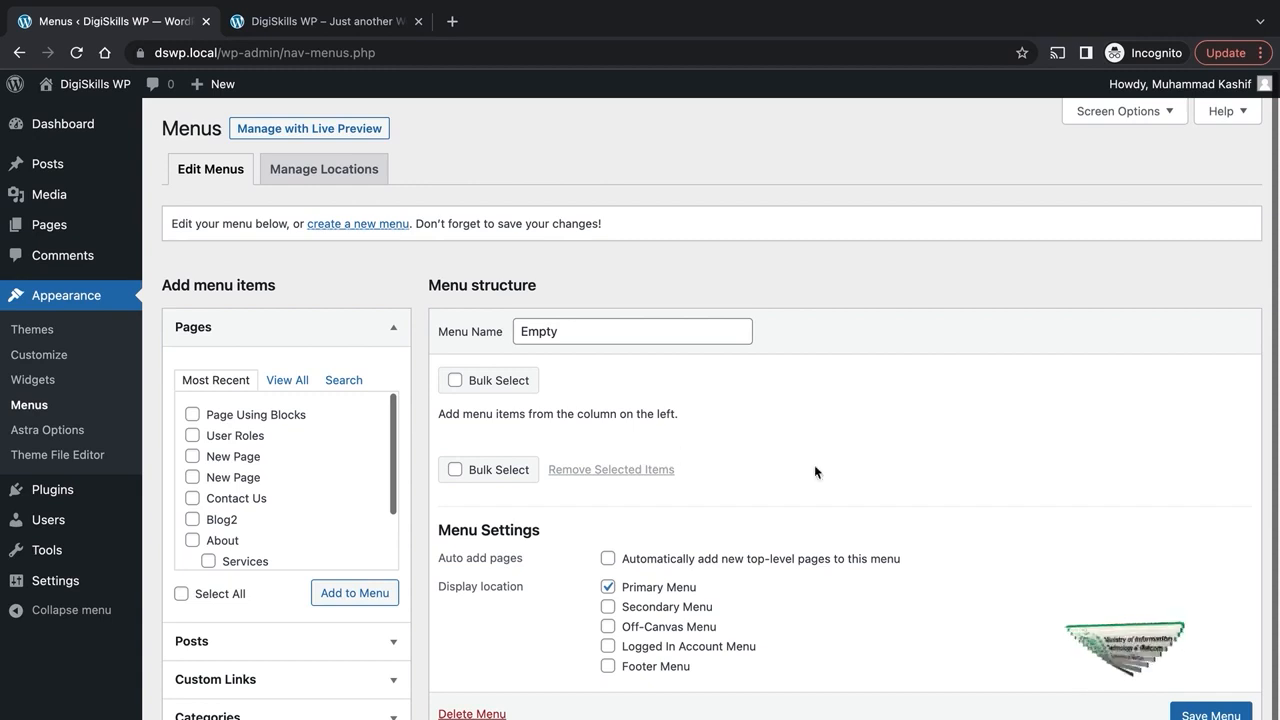
Step: Examine the display location options in the settings of the Empty menu
scroll(814, 468, down, 1)
click(442, 569)
drag(441, 569, 522, 571)
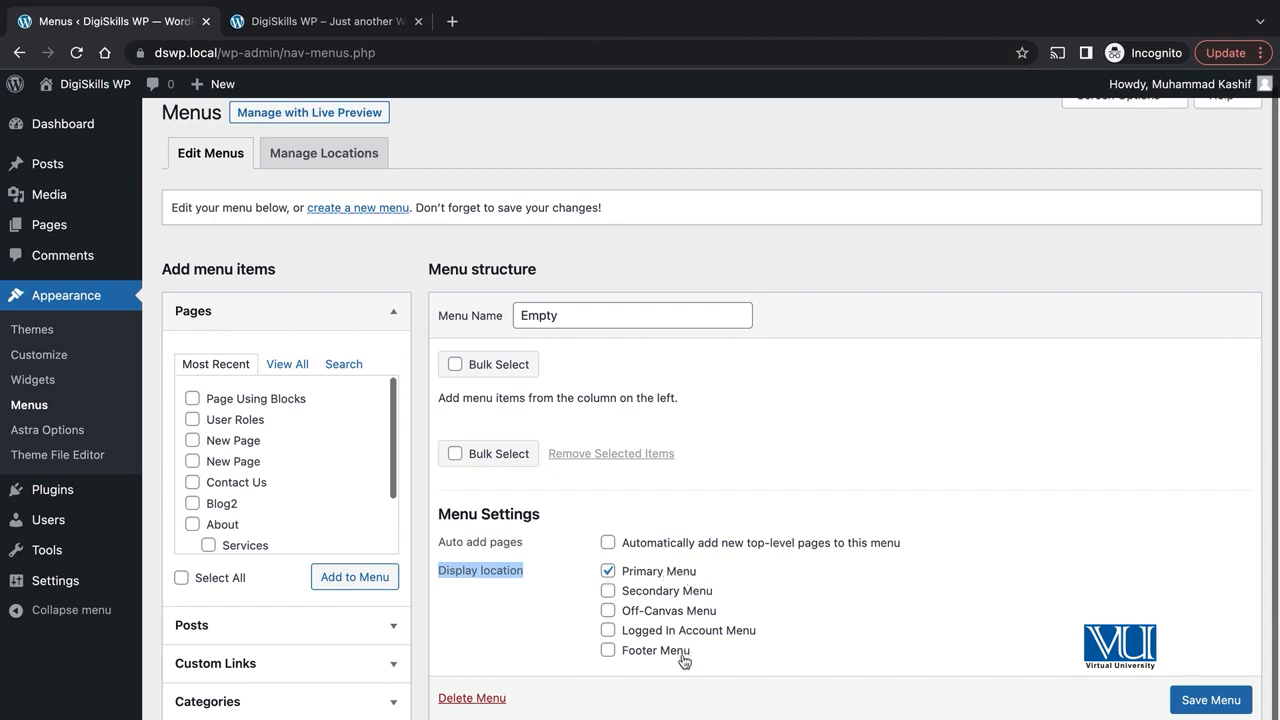
click(556, 618)
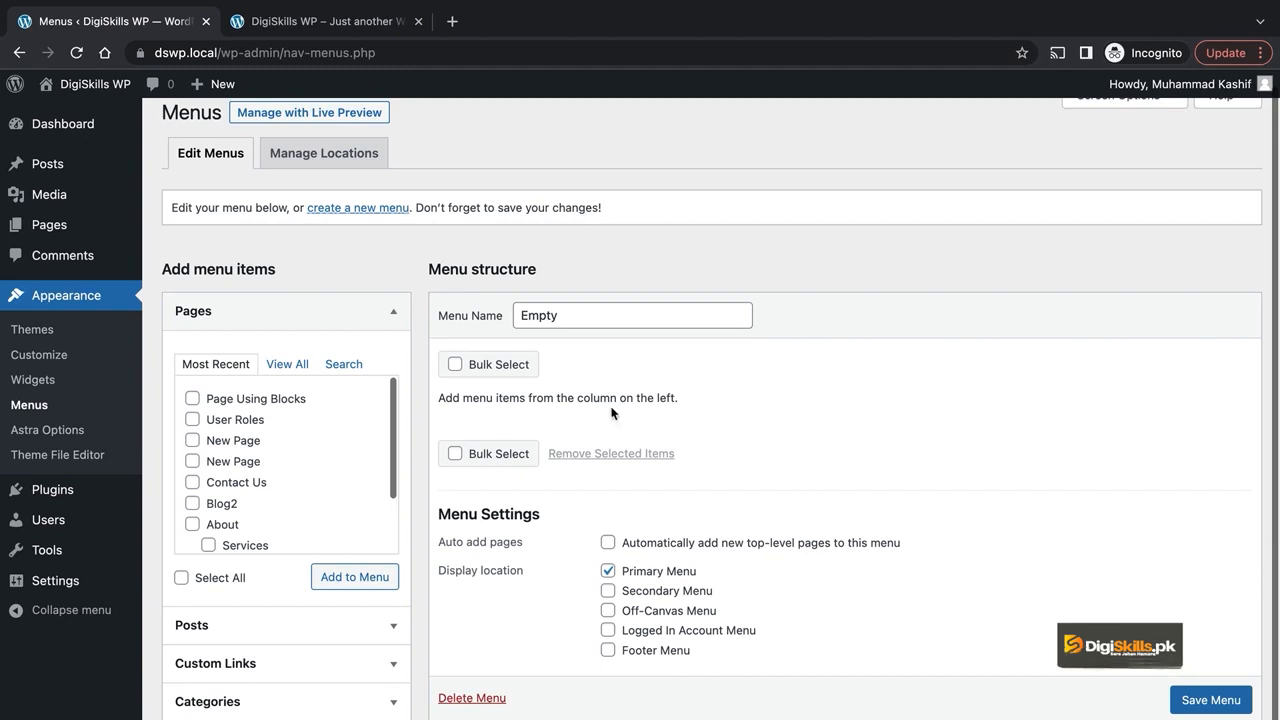
Step: Create a new menu named Main Menu without assigning it to a display location
click(382, 208)
click(555, 332)
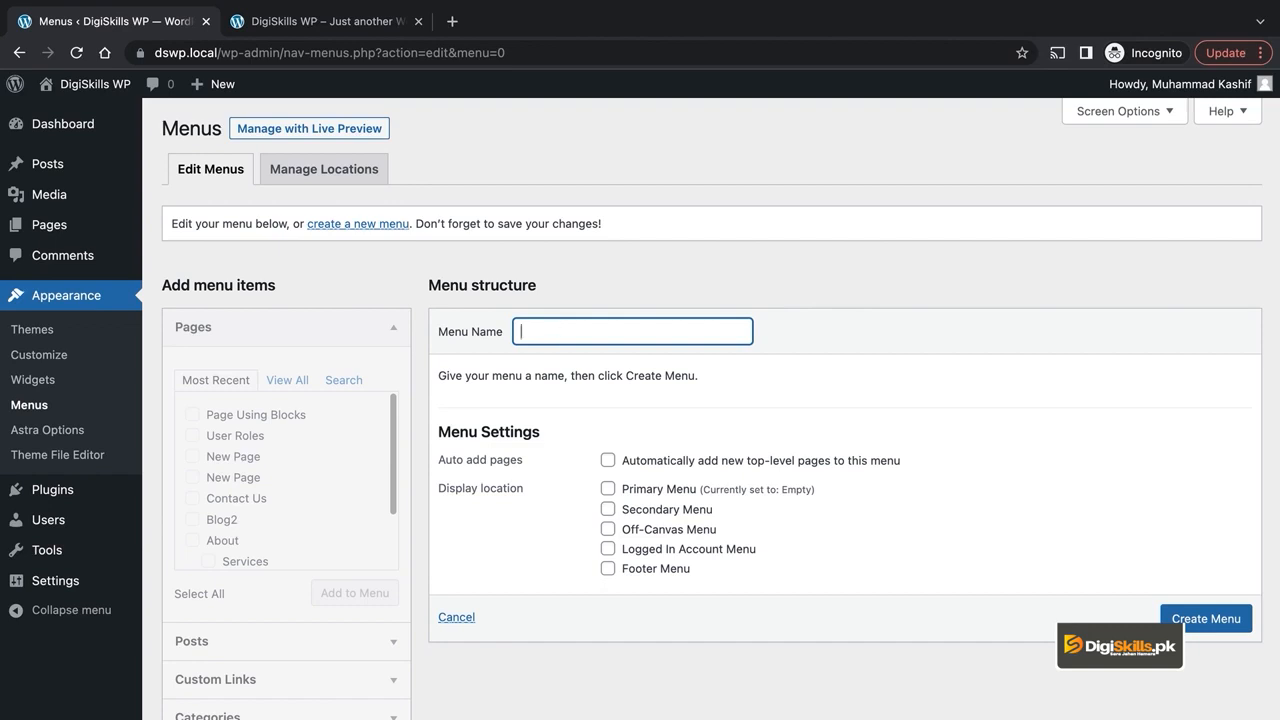
text(Main Men)
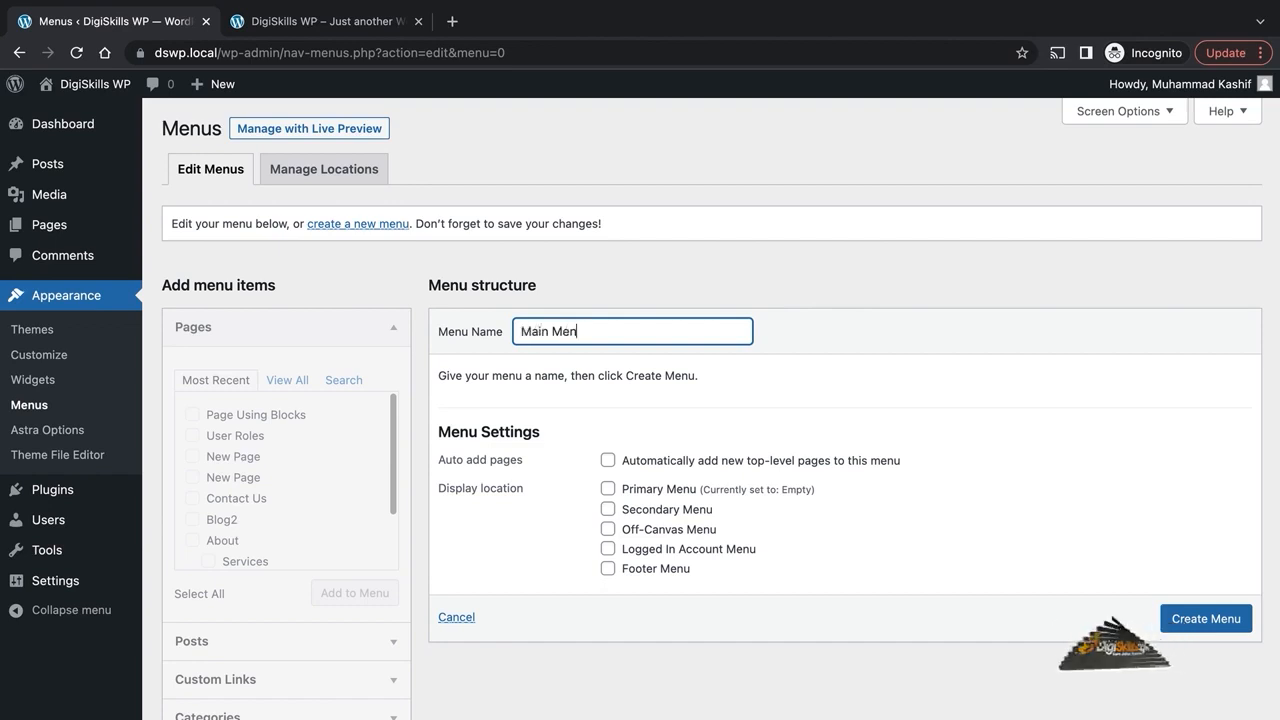
text(u)
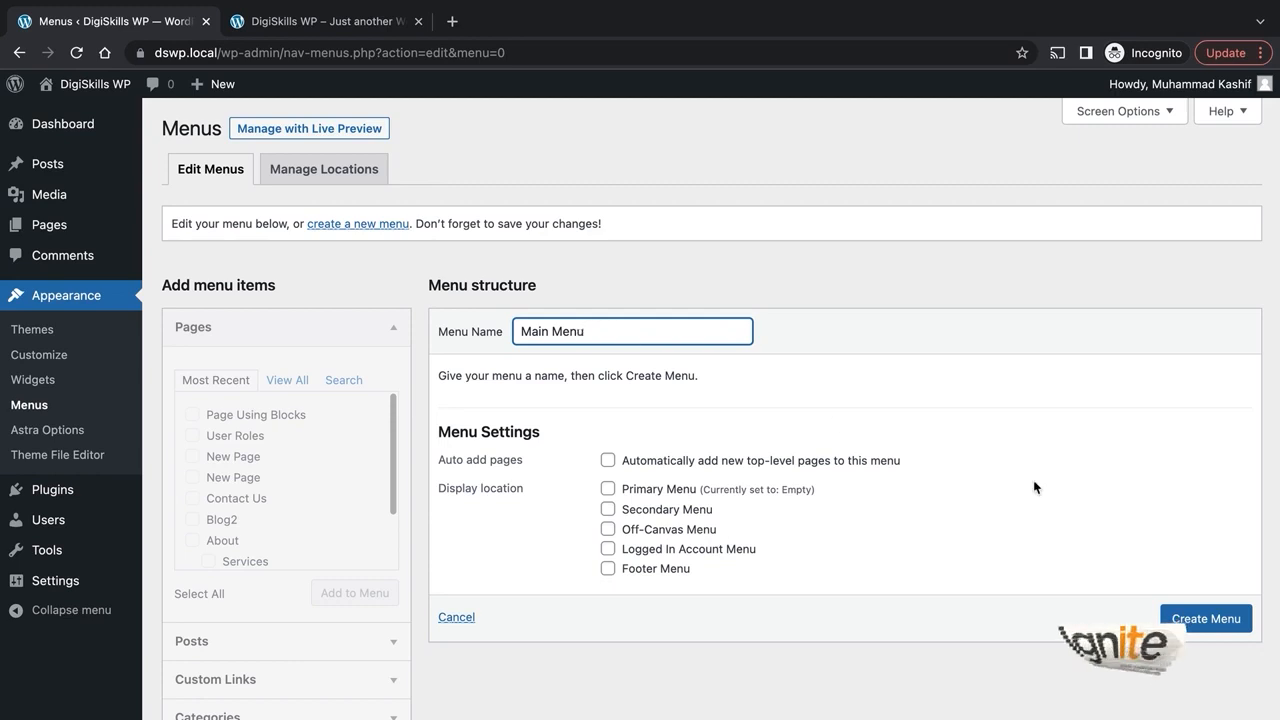
click(1206, 620)
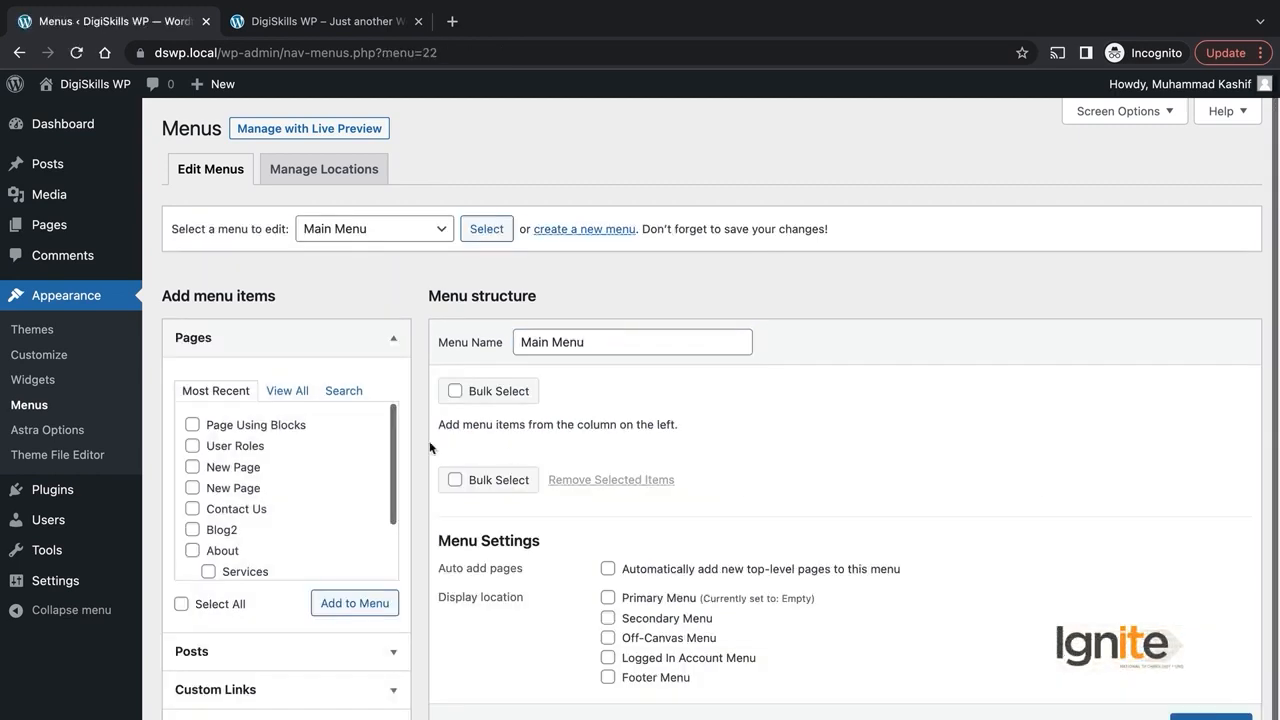
scroll(305, 447, down, 2)
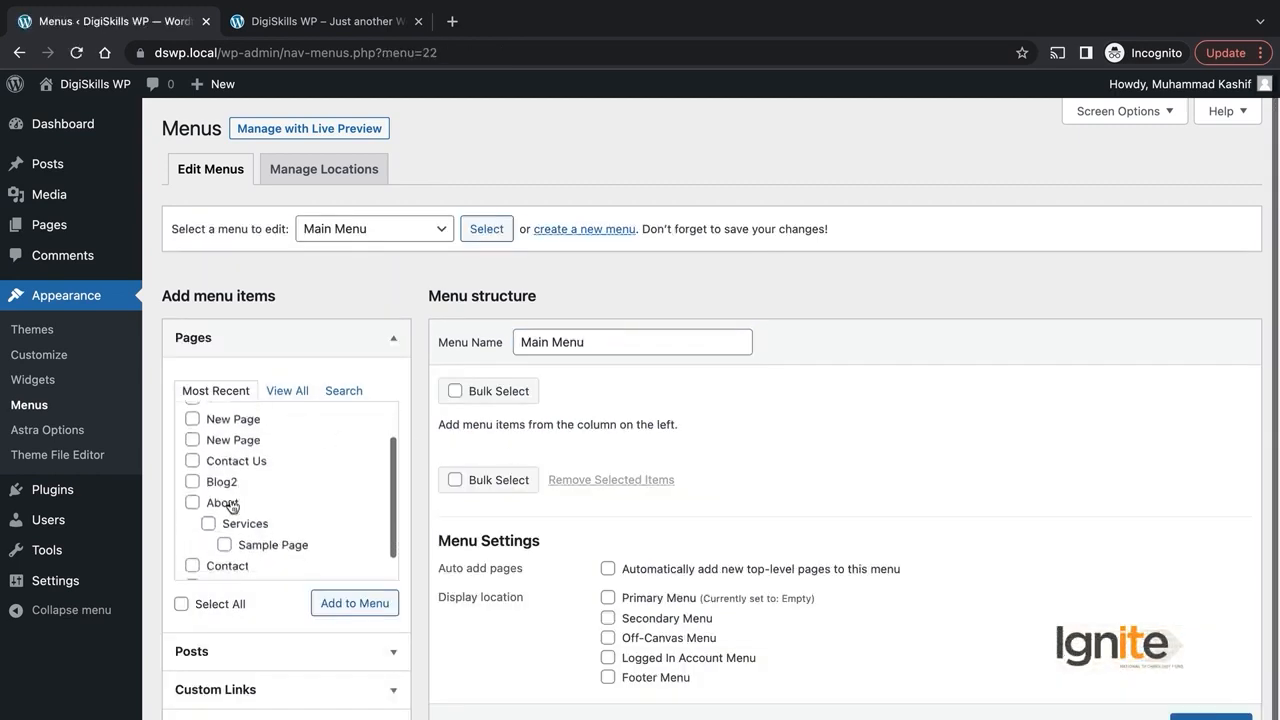
scroll(348, 504, down, 1)
click(239, 541)
scroll(289, 472, up, 1)
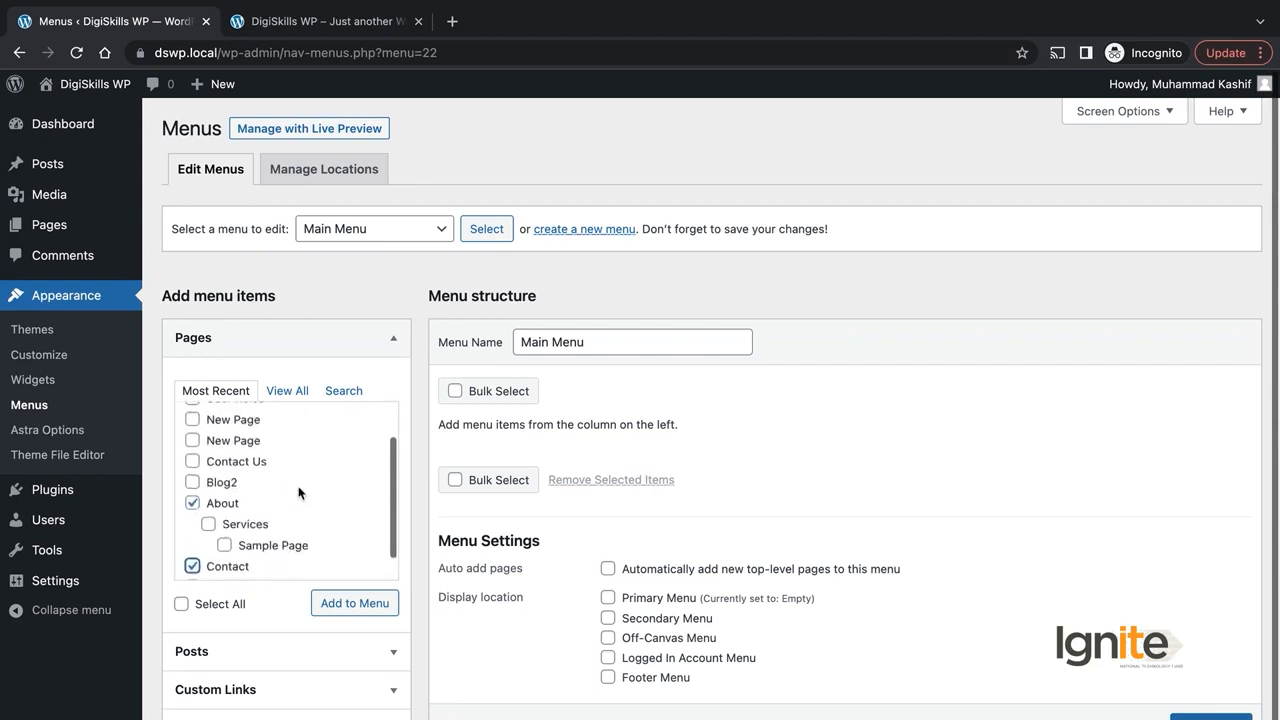
scroll(297, 491, down, 1)
scroll(291, 480, up, 3)
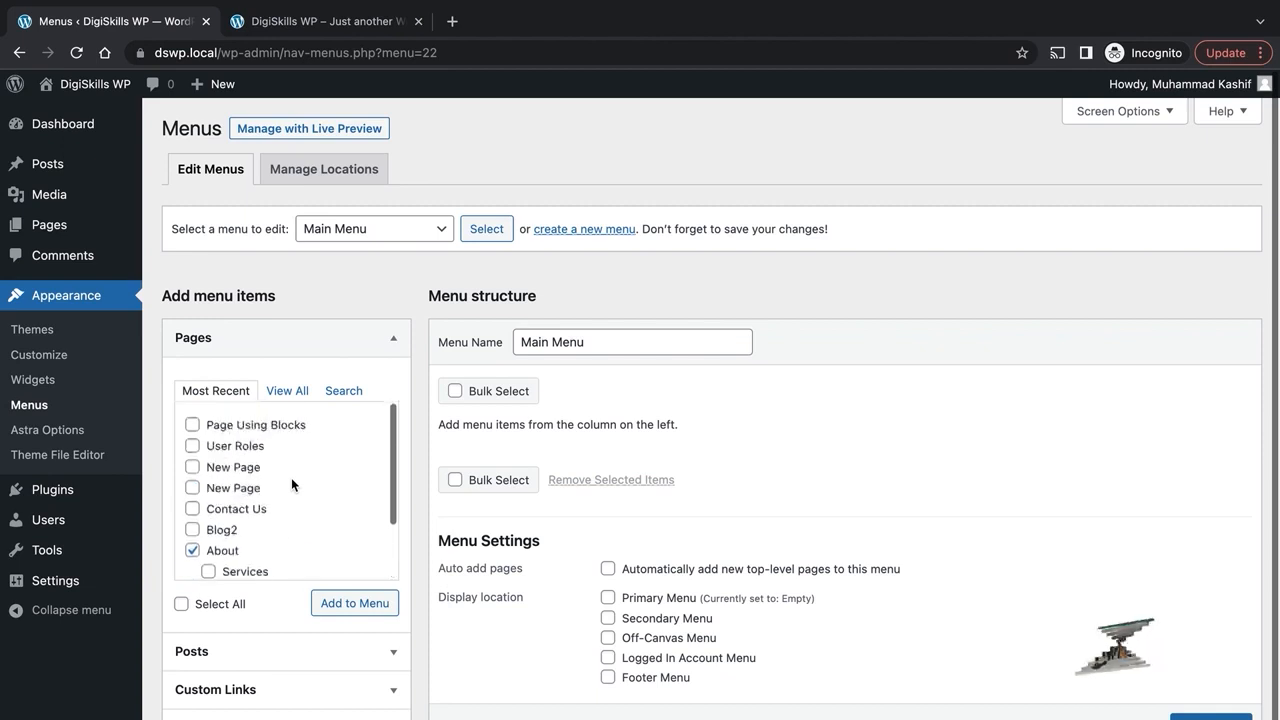
click(289, 397)
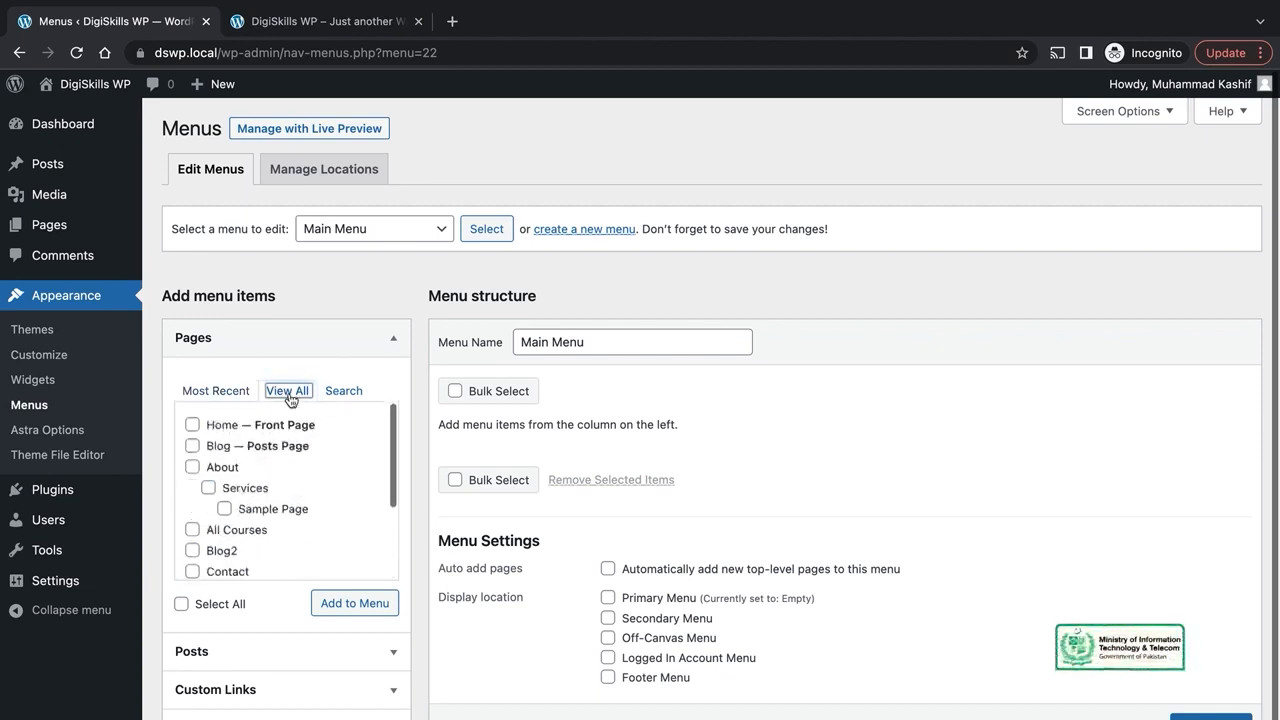
click(222, 397)
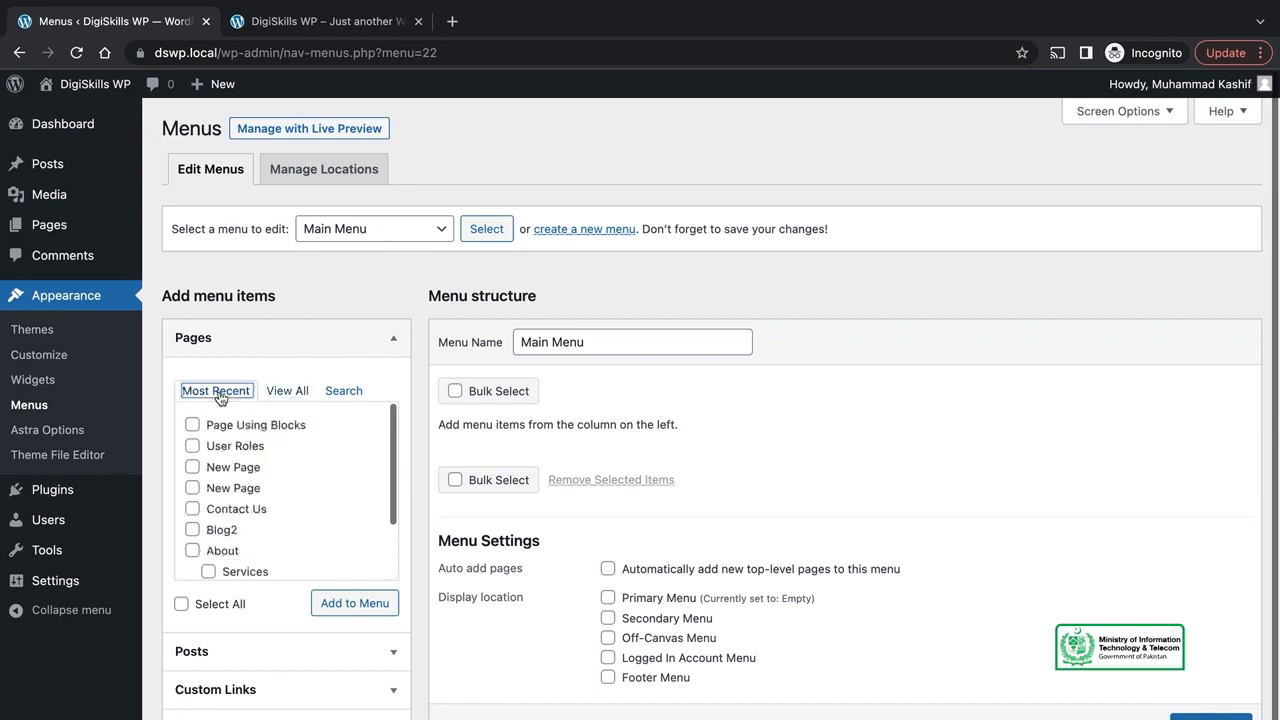
click(344, 393)
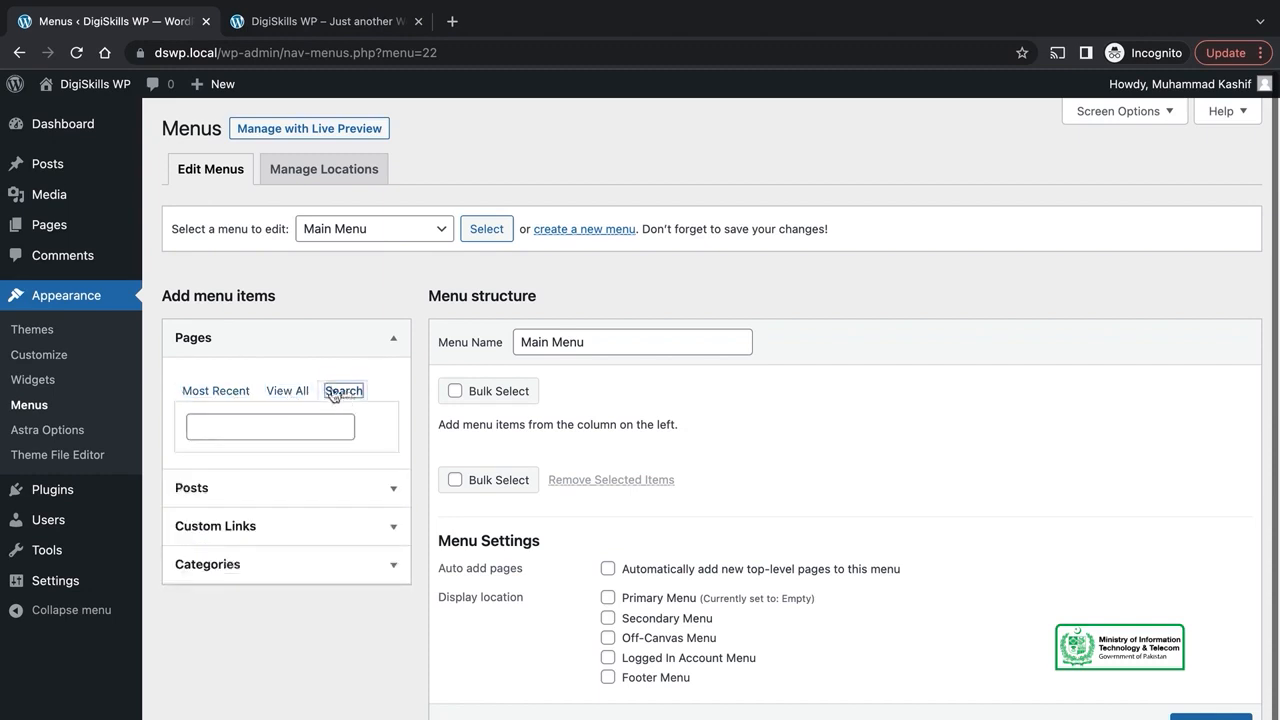
Step: Add the Home, Blog and Contact pages to Main Menu from the full page list and save the menu
click(291, 397)
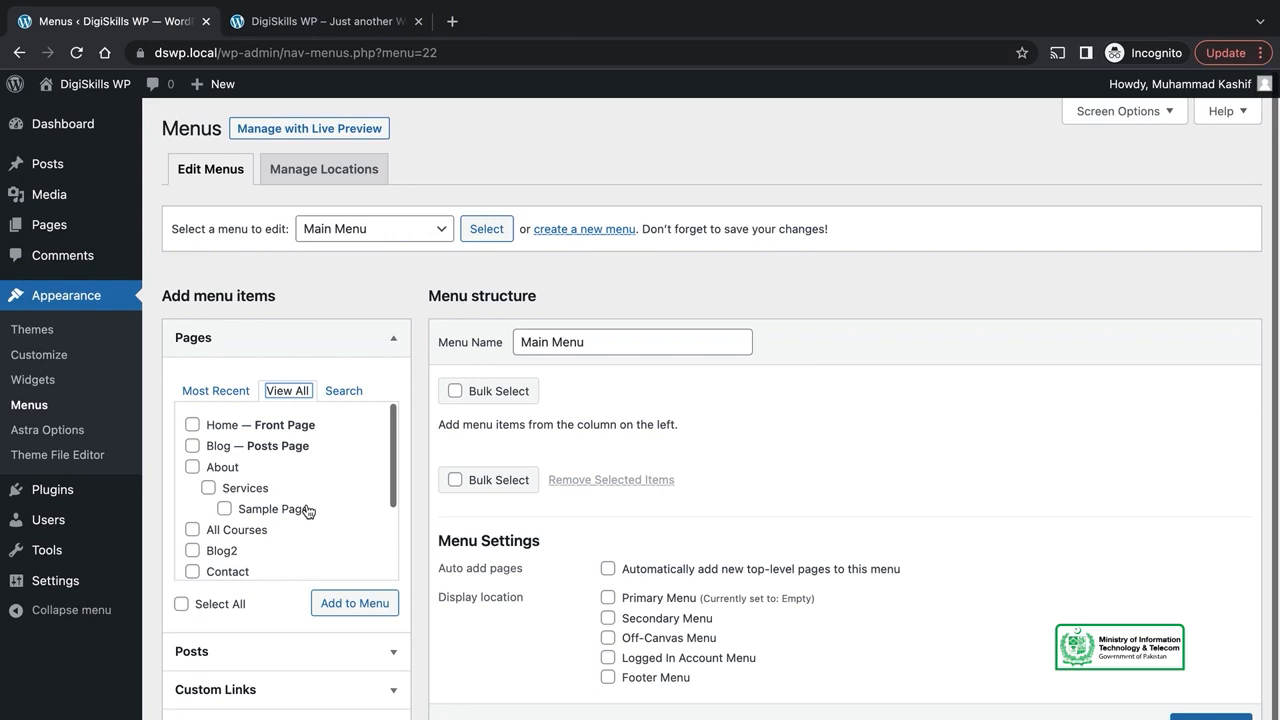
click(192, 446)
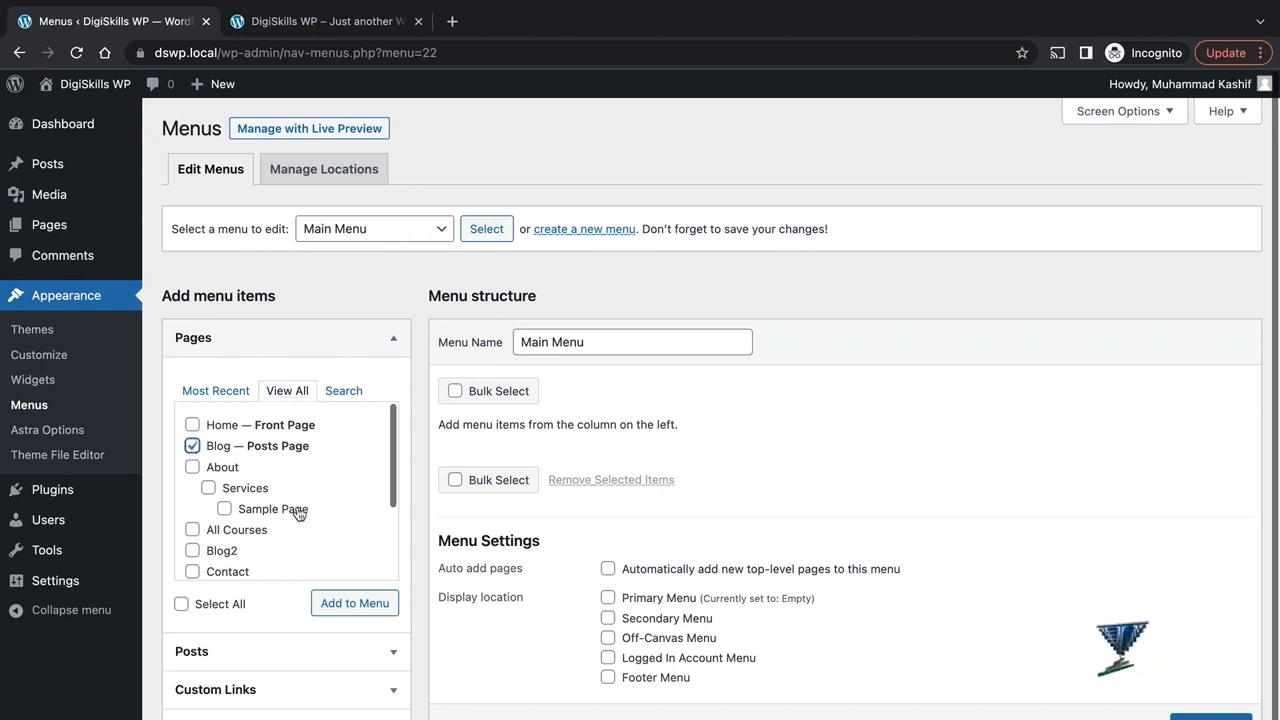
scroll(297, 513, down, 5)
scroll(297, 513, up, 5)
scroll(297, 513, down, 1)
scroll(297, 513, up, 1)
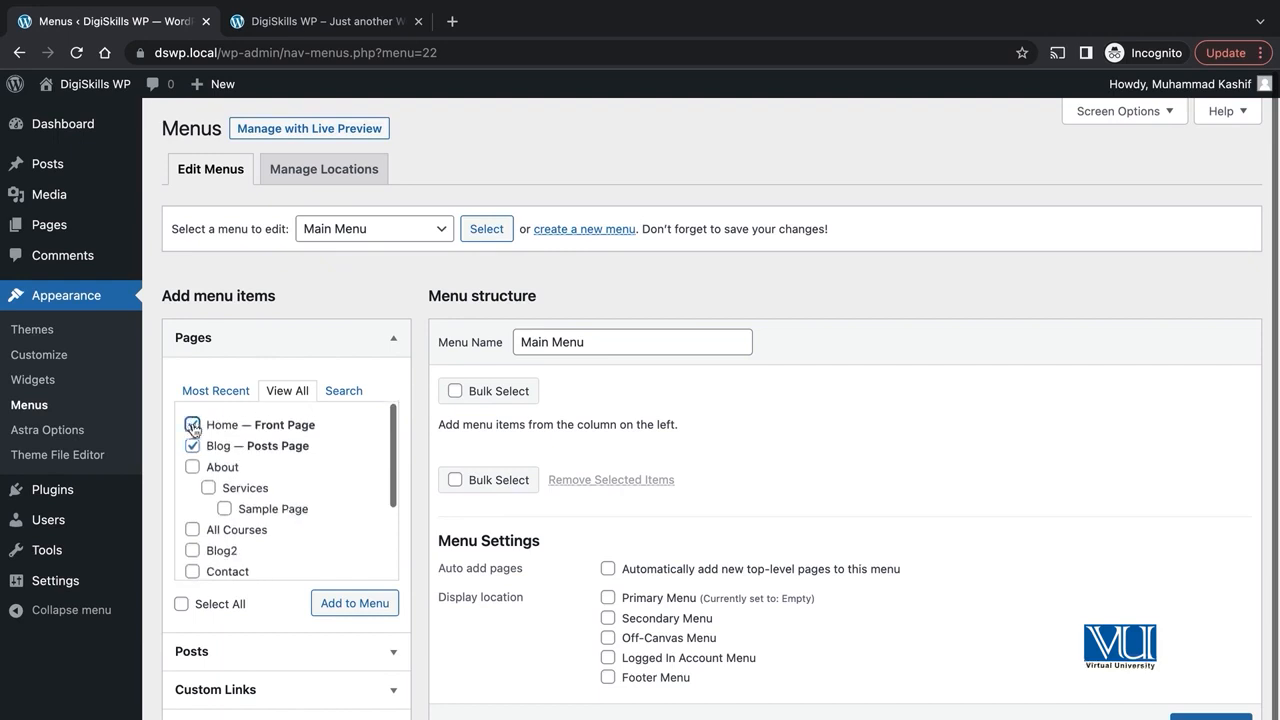
scroll(372, 537, down, 2)
click(193, 526)
scroll(259, 535, down, 2)
click(343, 603)
scroll(912, 553, down, 2)
scroll(993, 597, down, 1)
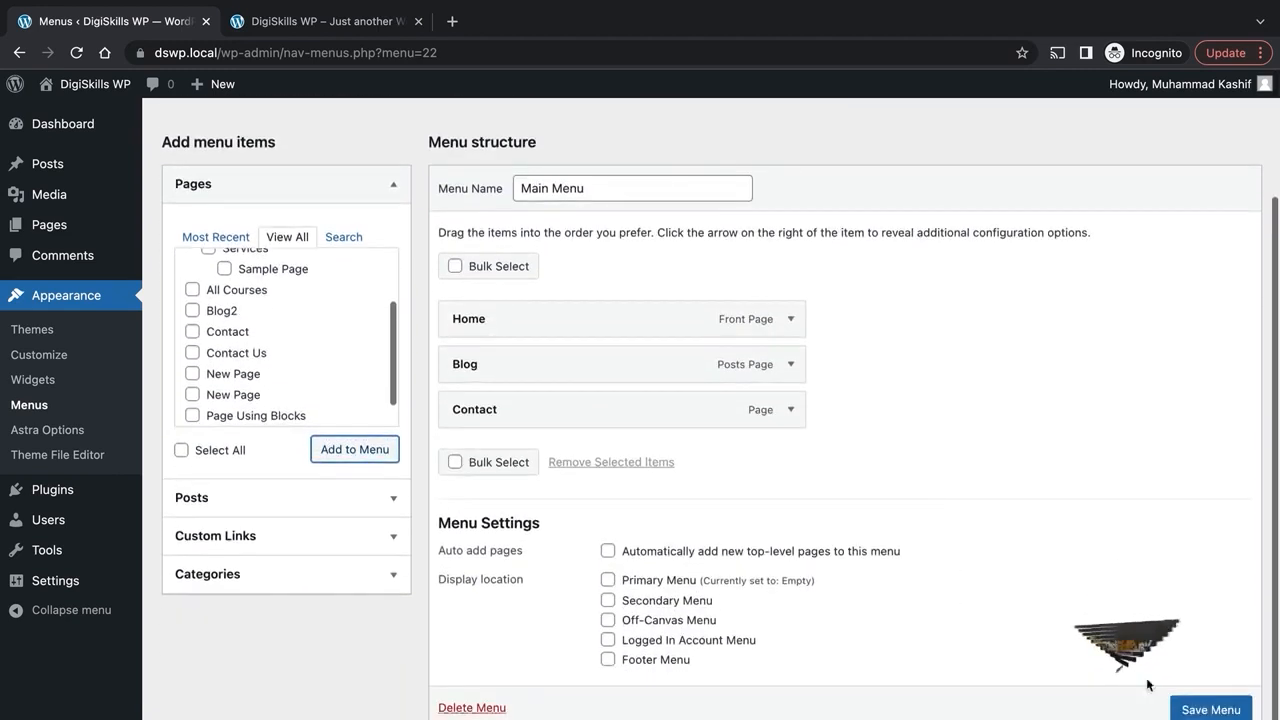
click(1188, 708)
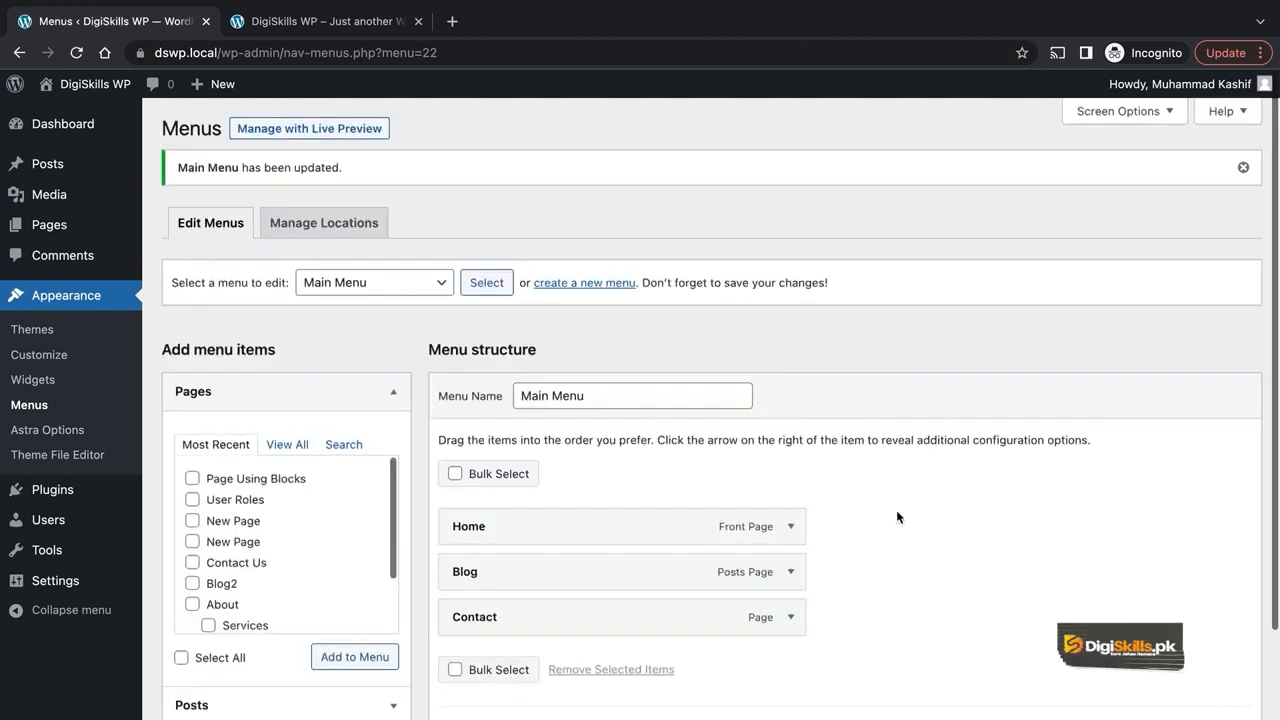
Step: Assign Main Menu to the Primary Menu display location and save the menu
scroll(838, 473, down, 2)
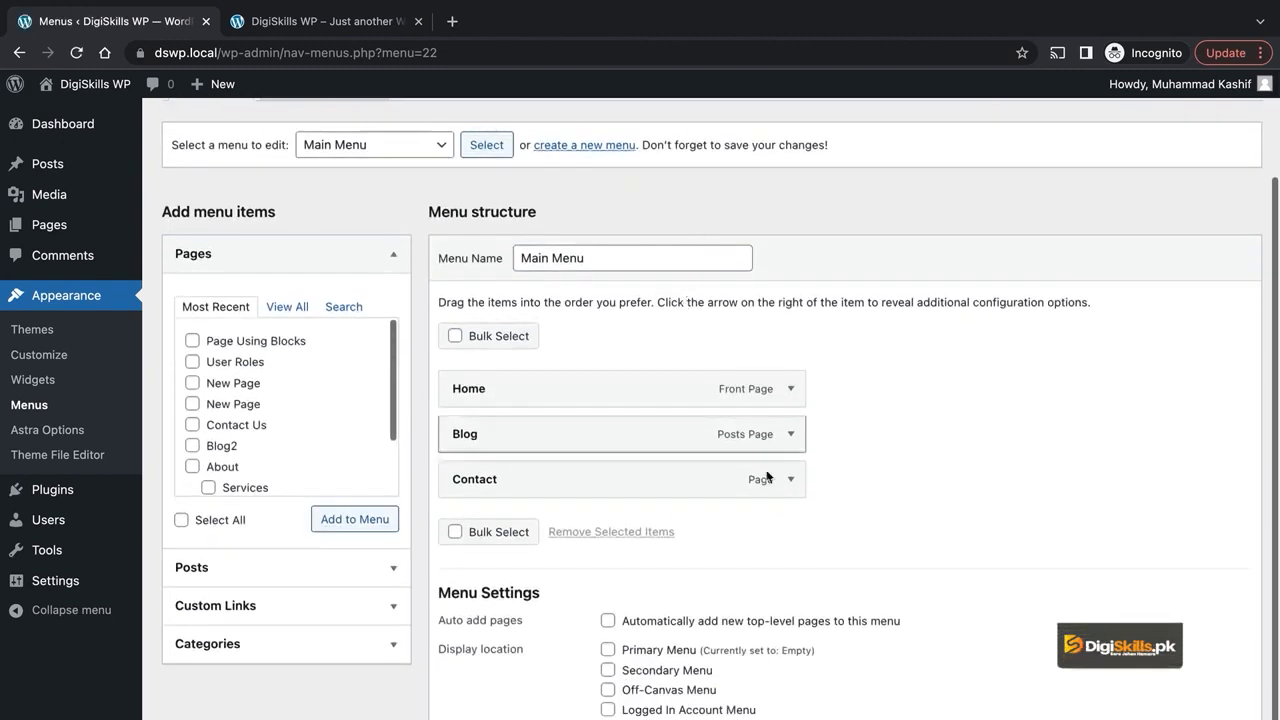
scroll(930, 459, down, 1)
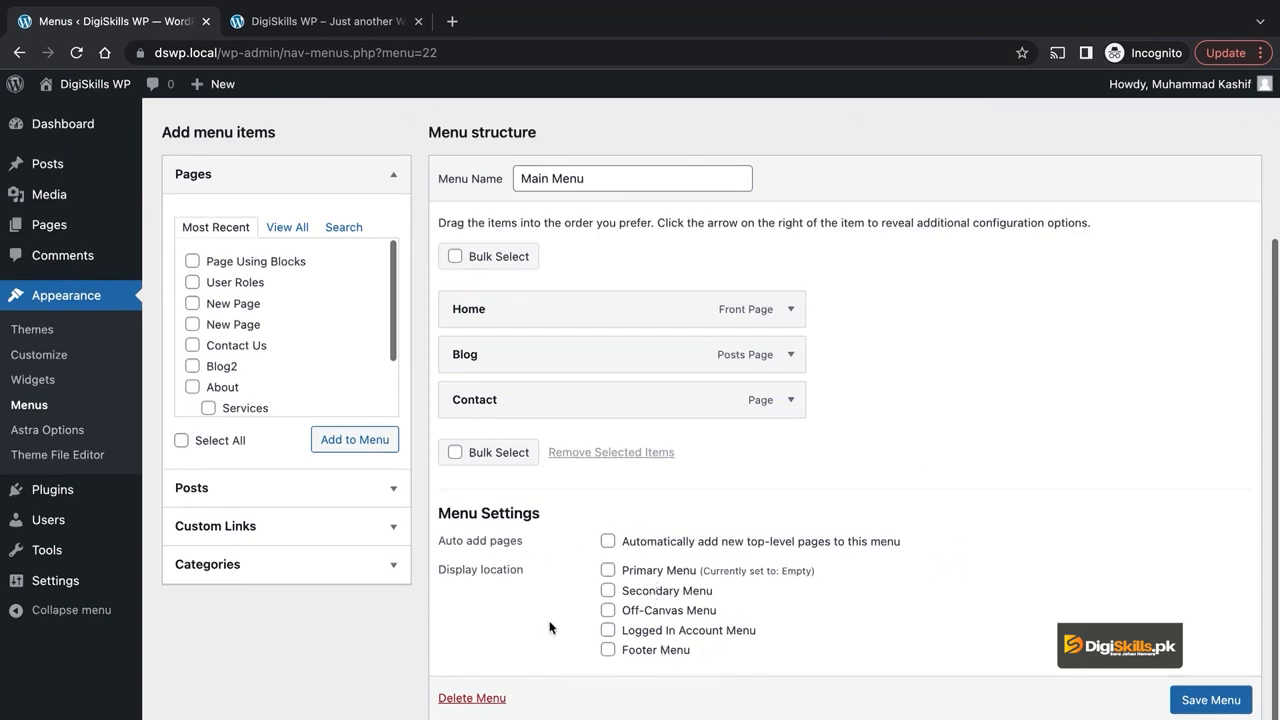
click(608, 570)
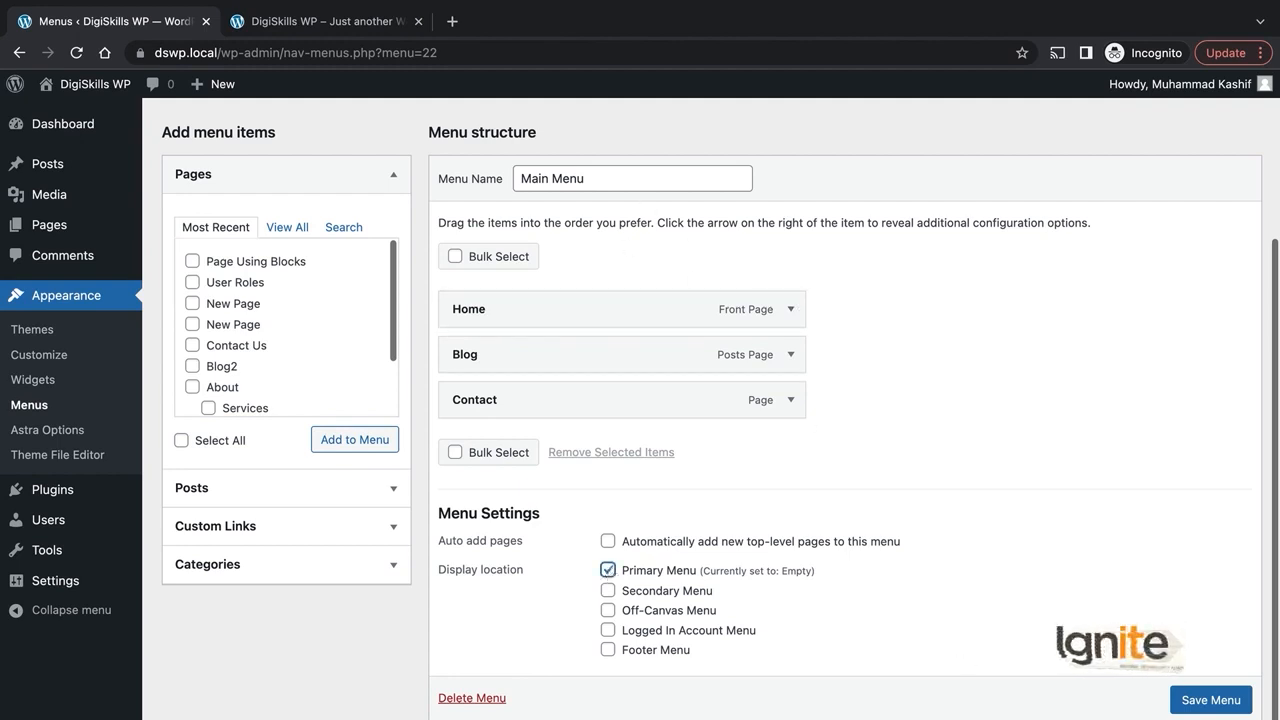
click(1210, 700)
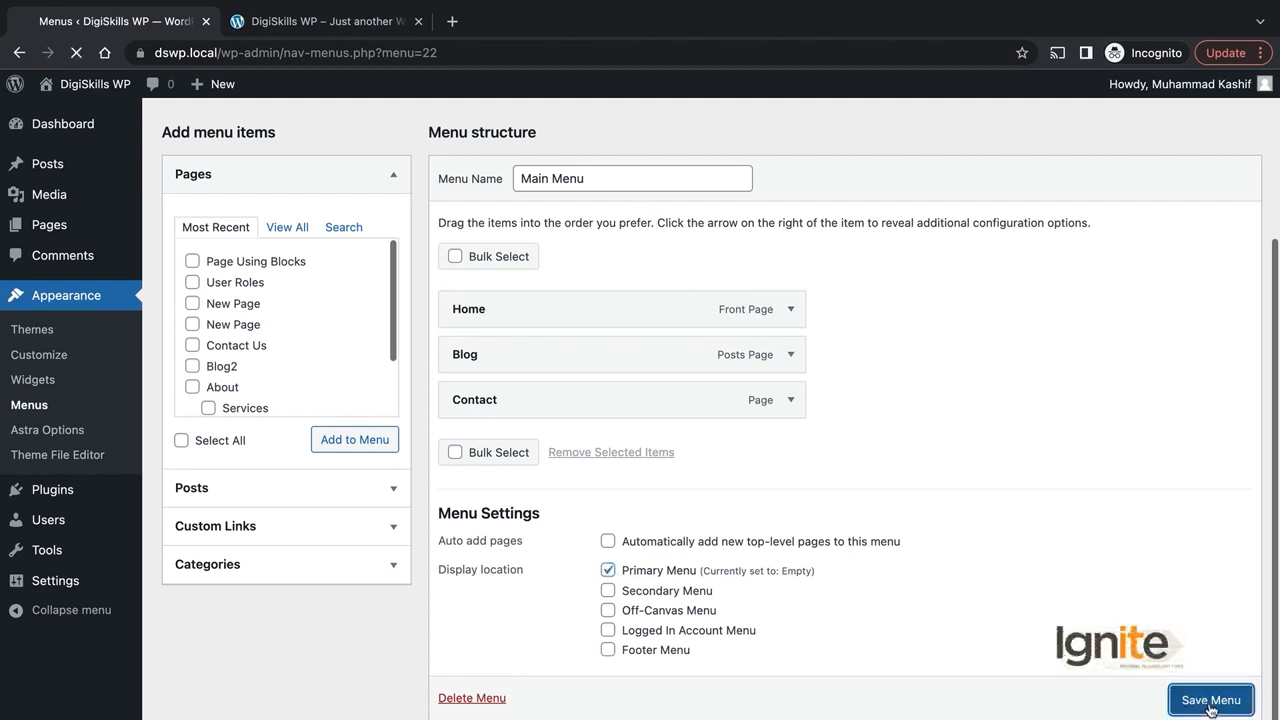
scroll(1024, 628, down, 3)
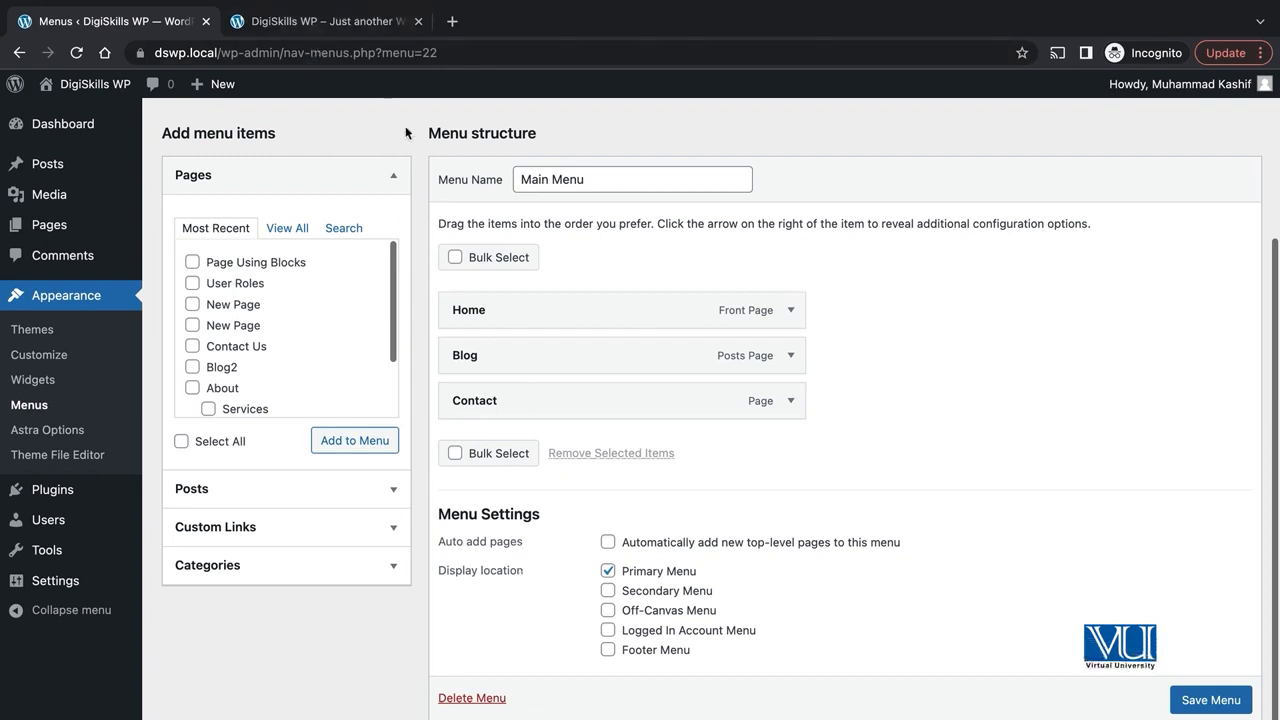
Step: Check the header navigation on the site's home page
click(329, 21)
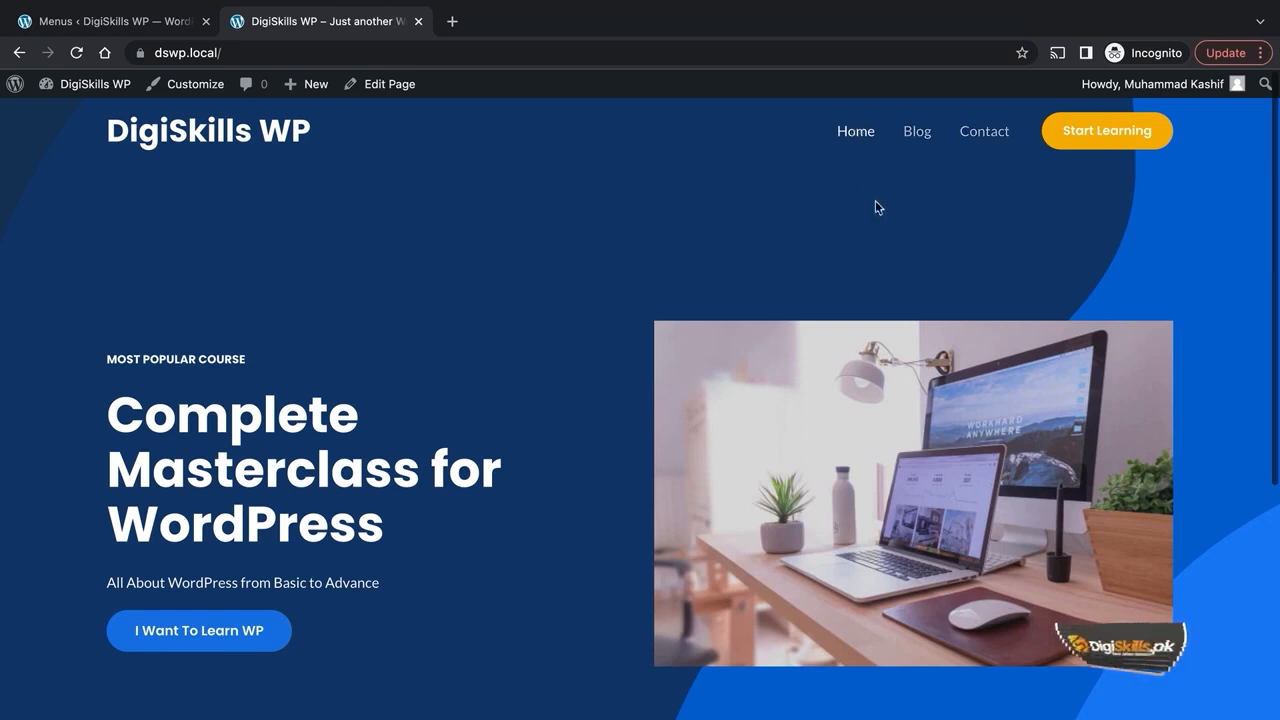
scroll(714, 234, down, 3)
scroll(560, 170, up, 3)
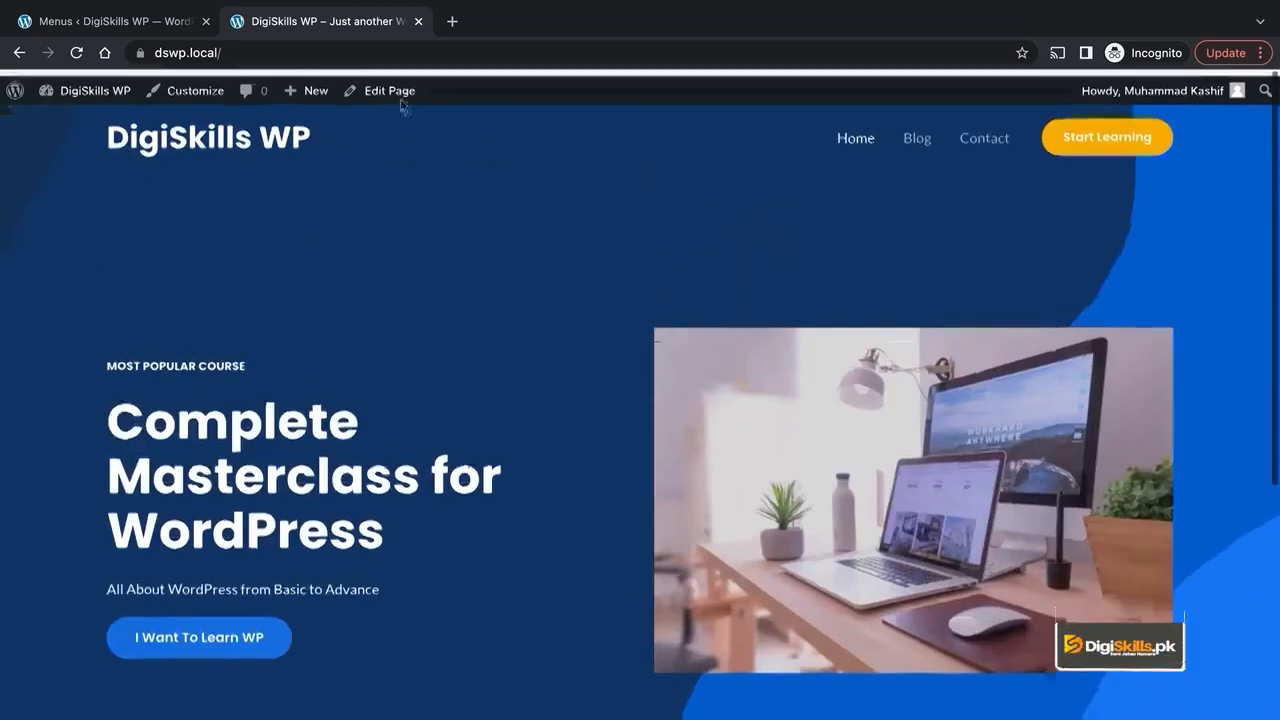
Step: Return to the Menus screen, add the User Roles page to Main Menu and save it
click(160, 22)
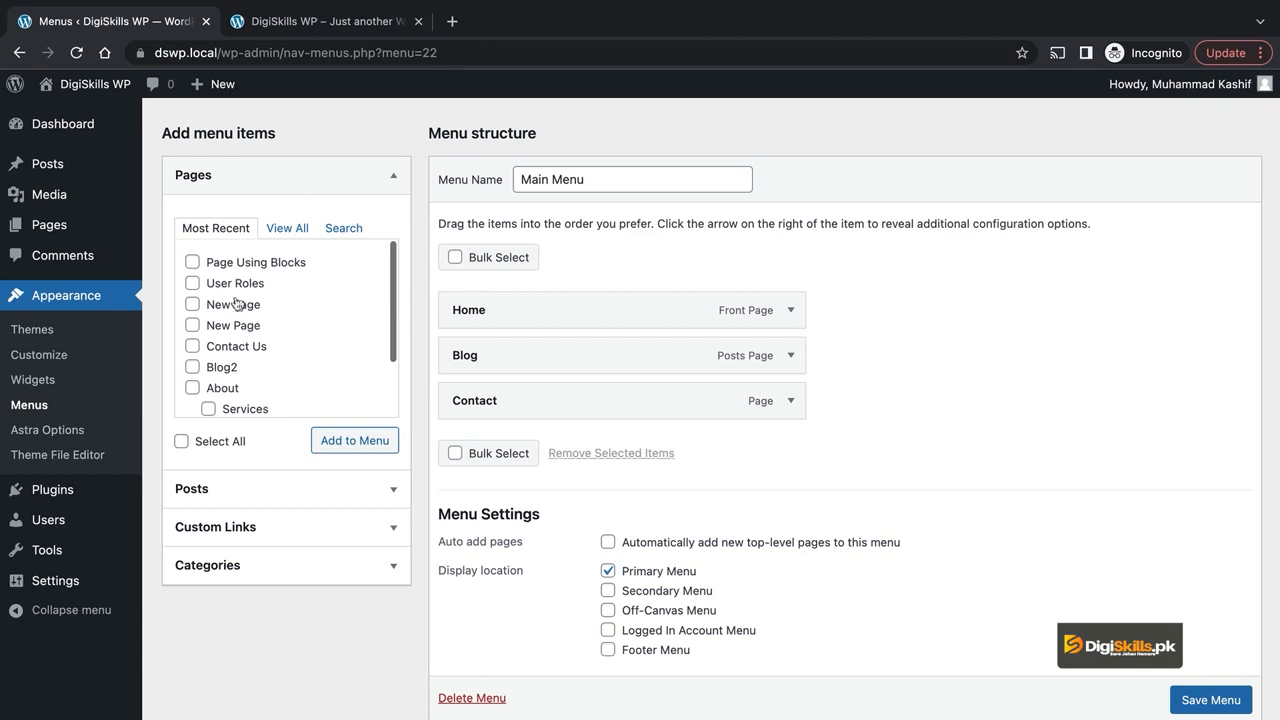
click(356, 440)
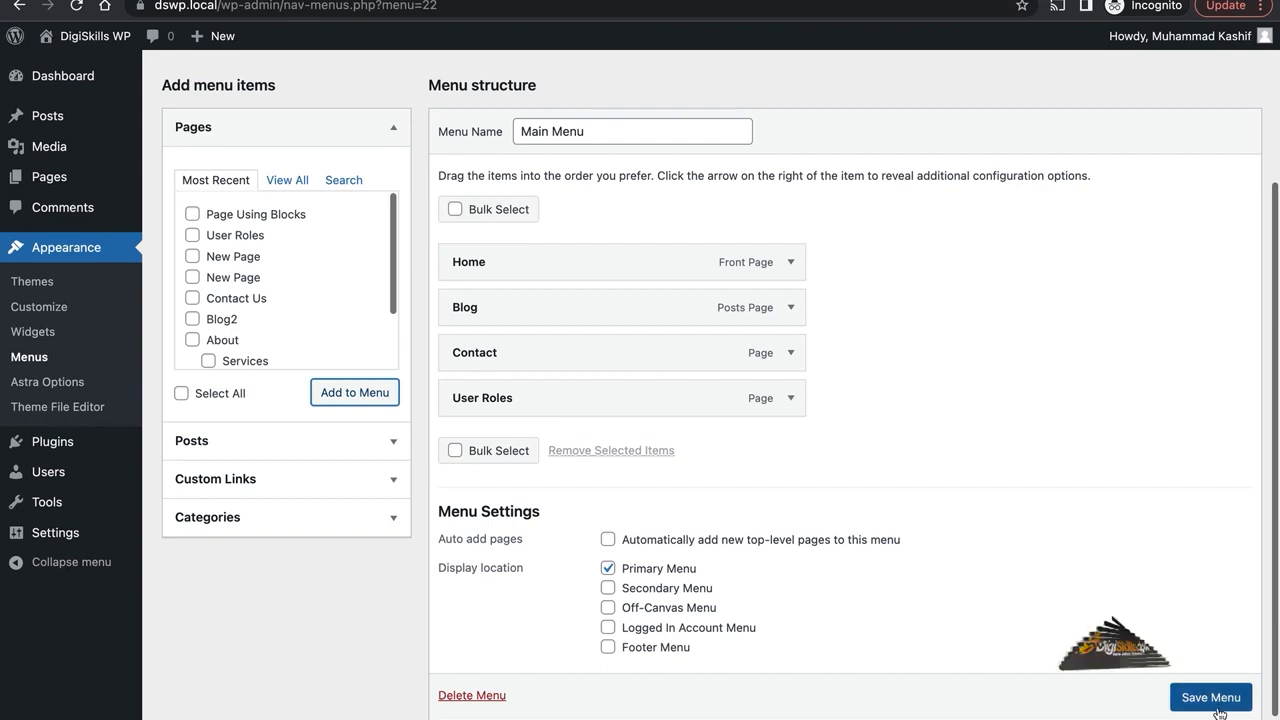
click(1205, 696)
scroll(1190, 690, down, 1)
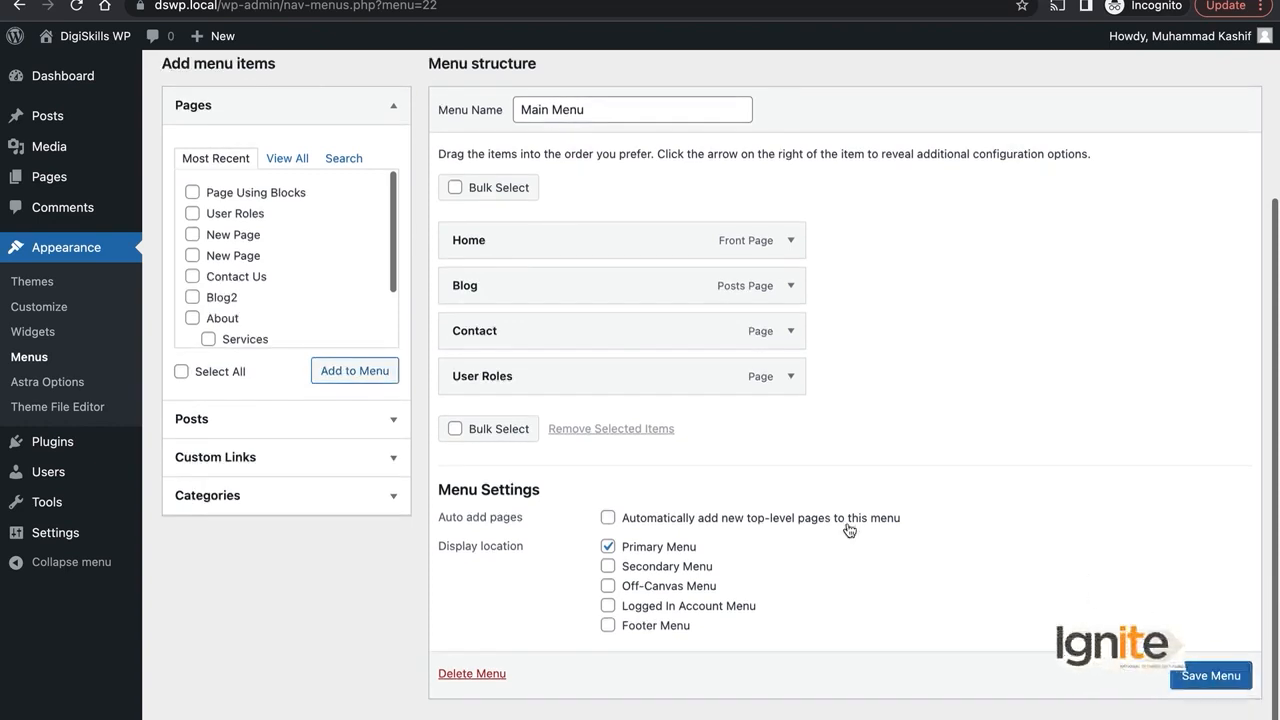
click(1207, 677)
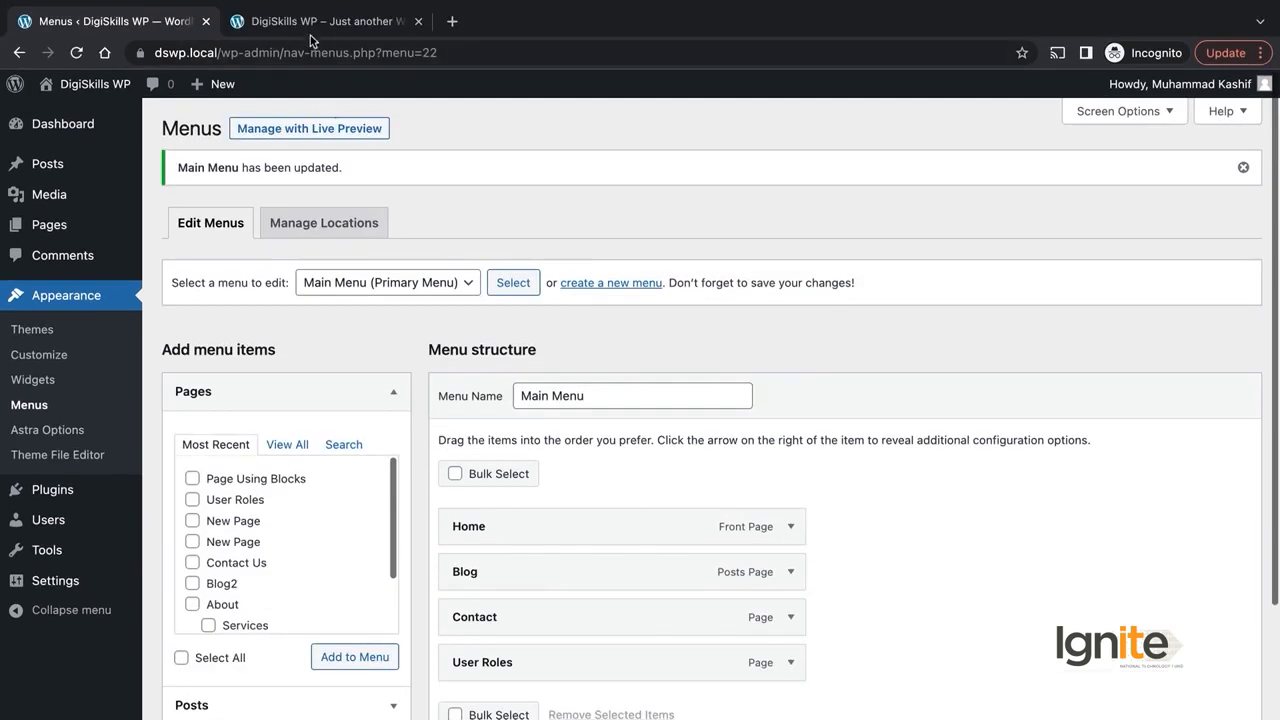
Step: Reload the site's home page to check the updated header menu and return to the Menus screen
click(311, 30)
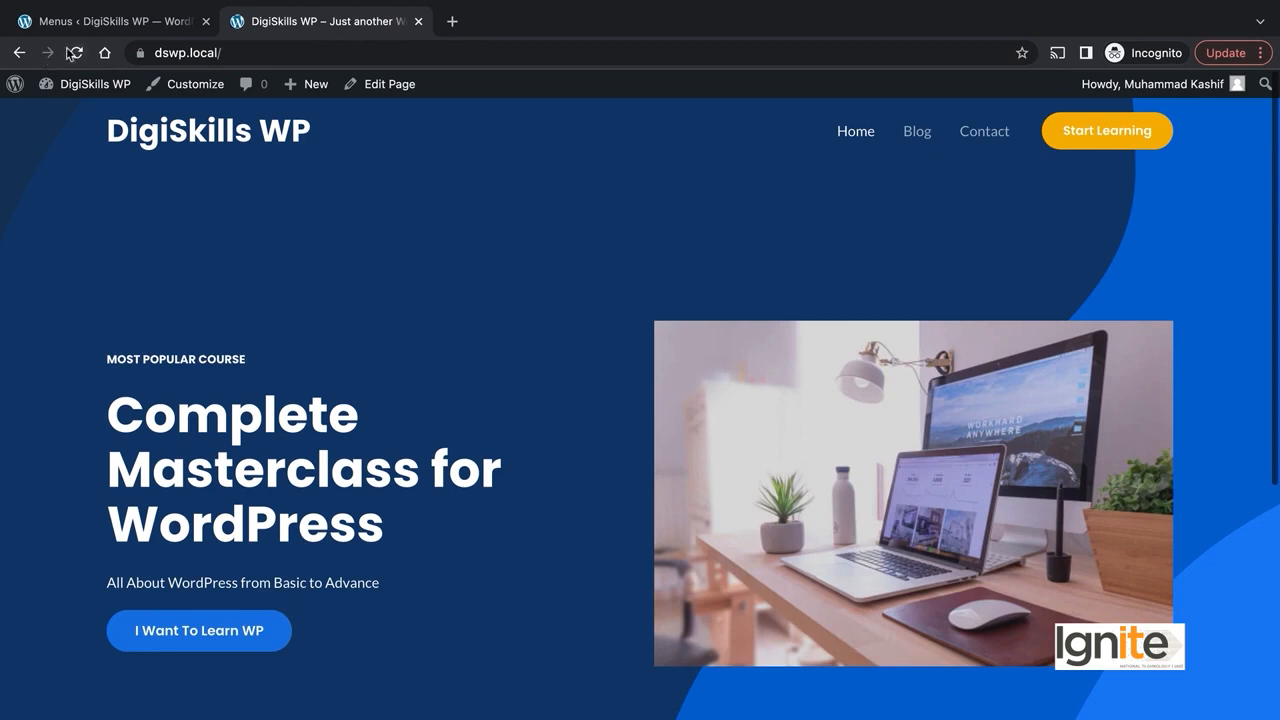
click(72, 53)
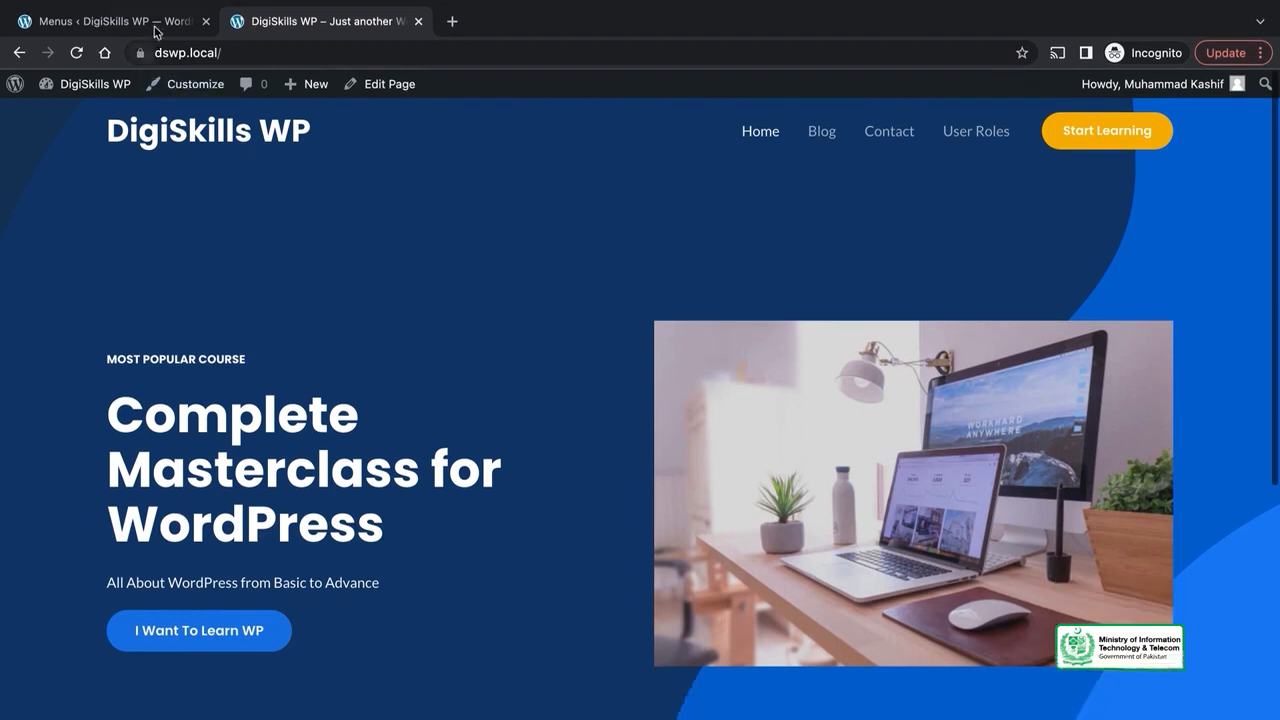
click(158, 24)
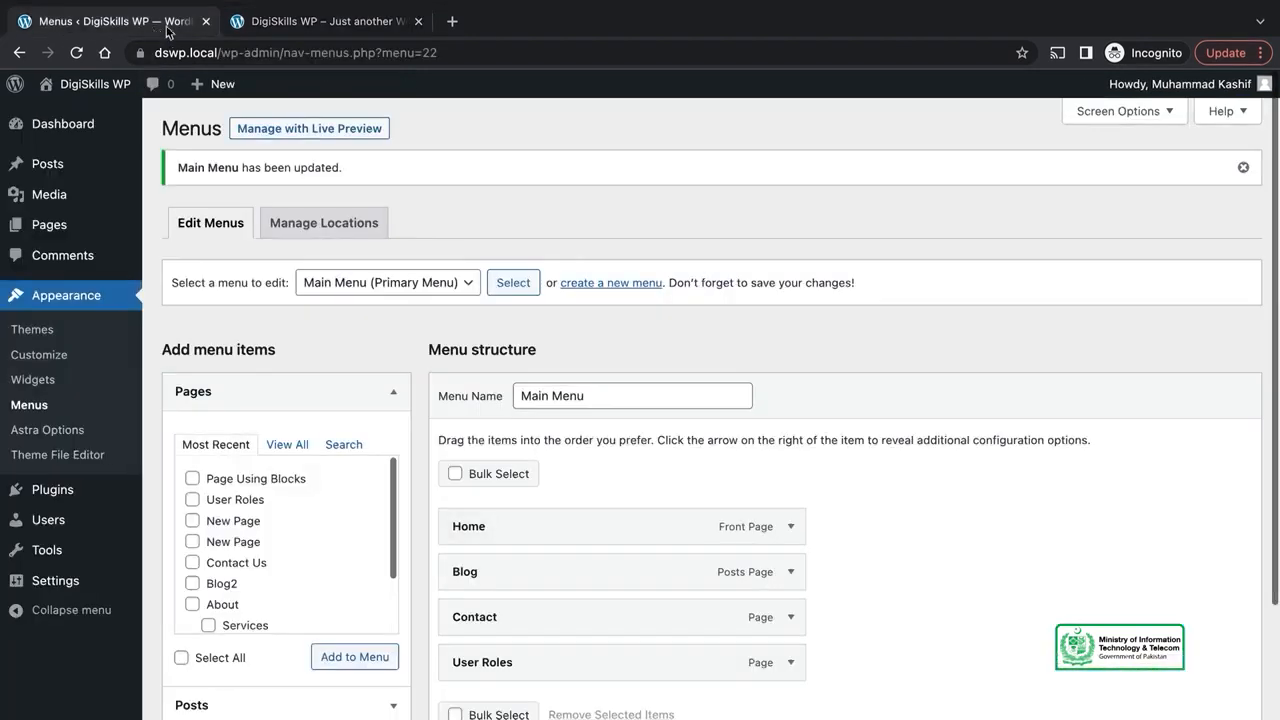
Step: Change the Home item's navigation label to My Home and save Main Menu
scroll(767, 490, down, 1)
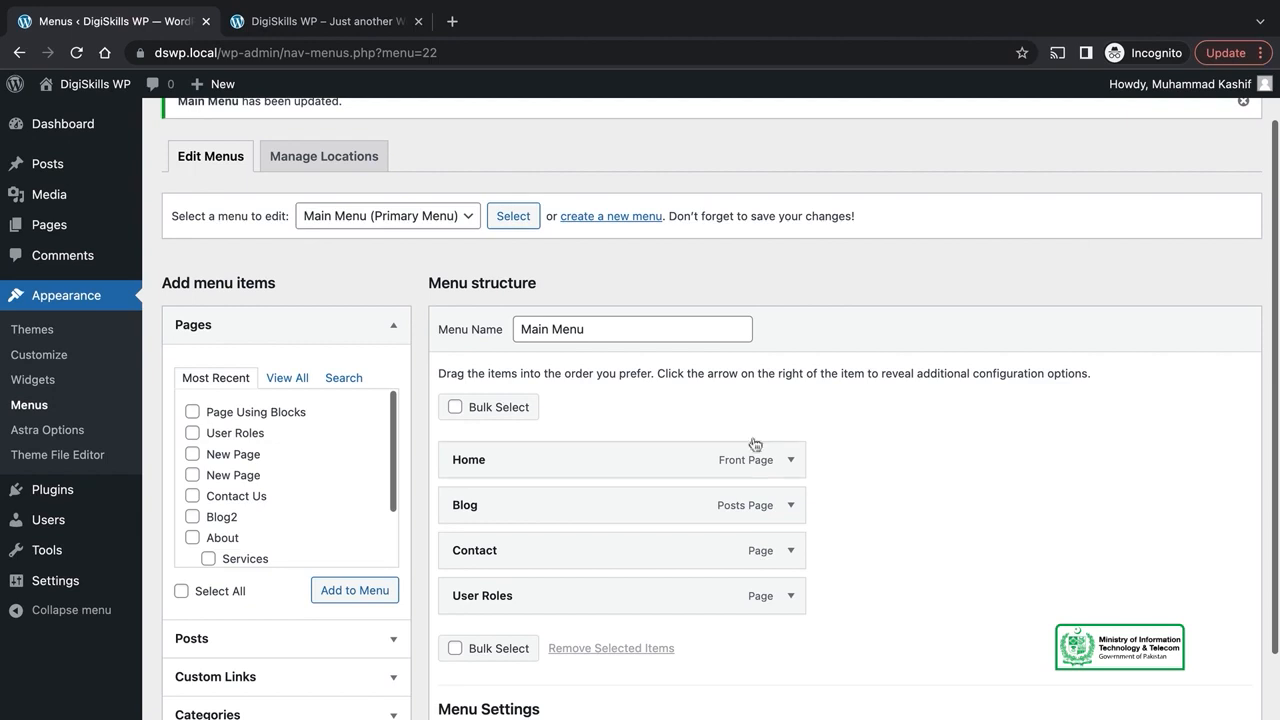
click(790, 459)
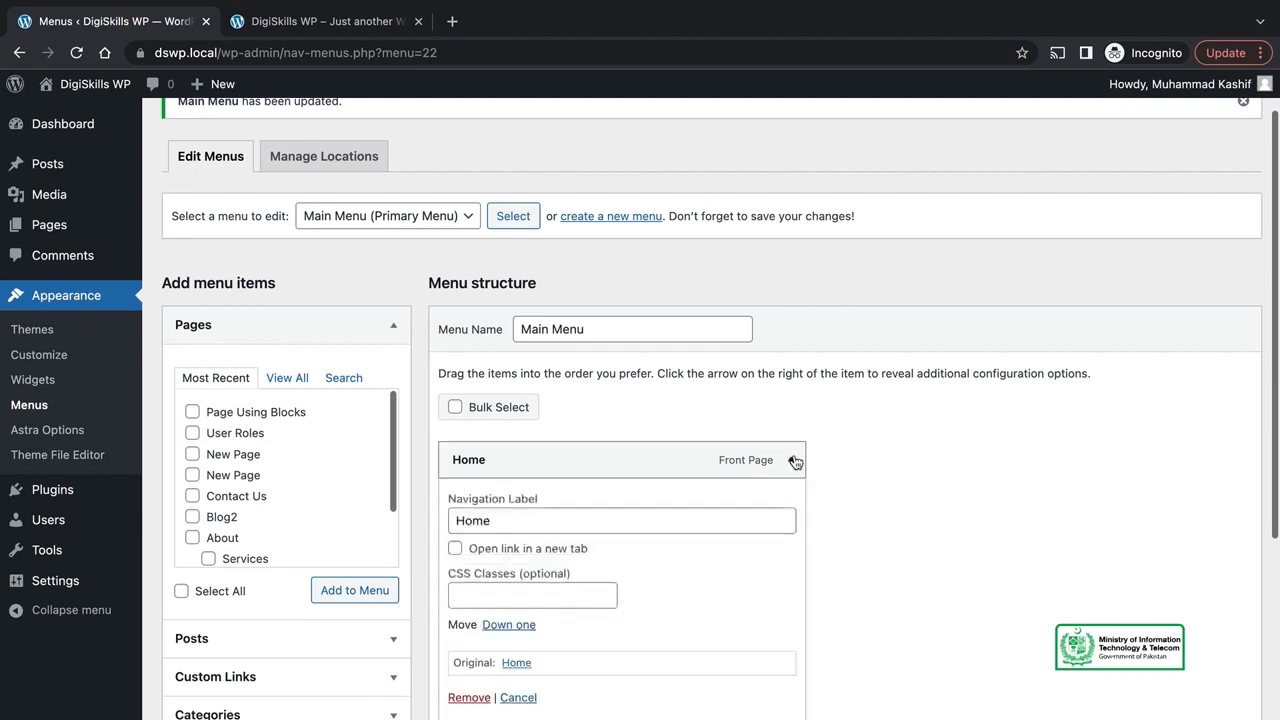
scroll(932, 523, down, 2)
click(508, 421)
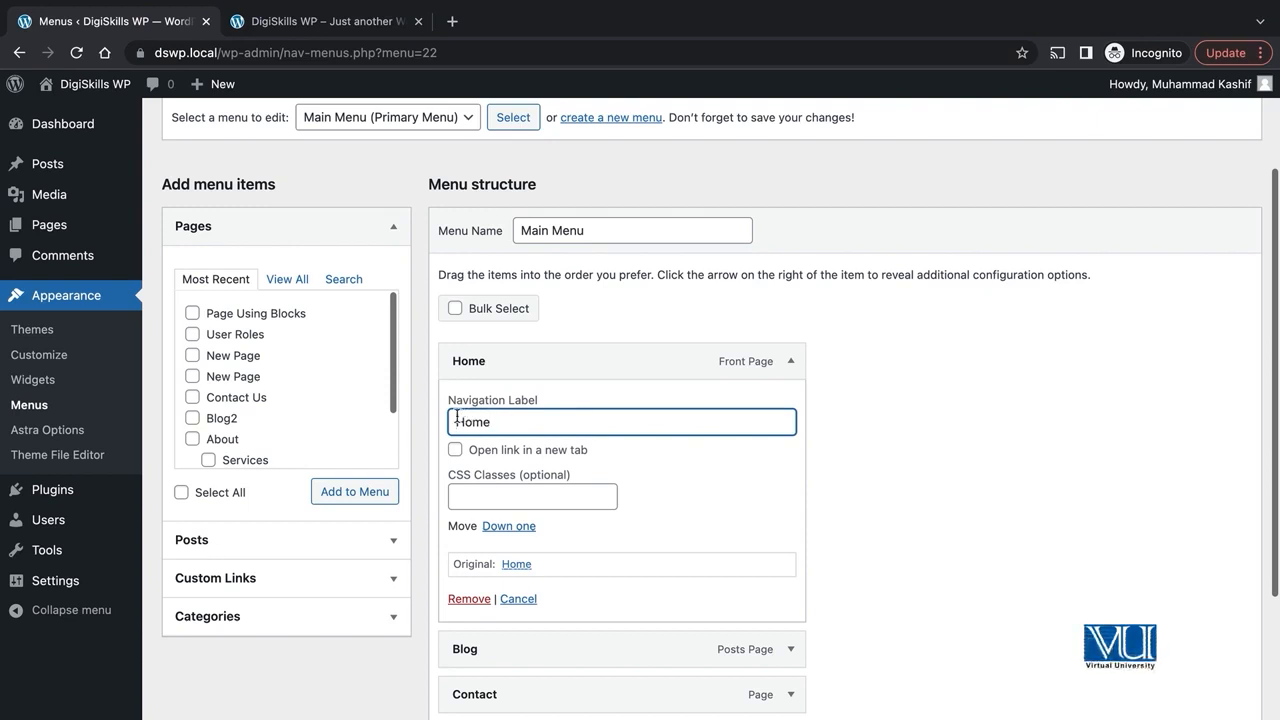
text(y)
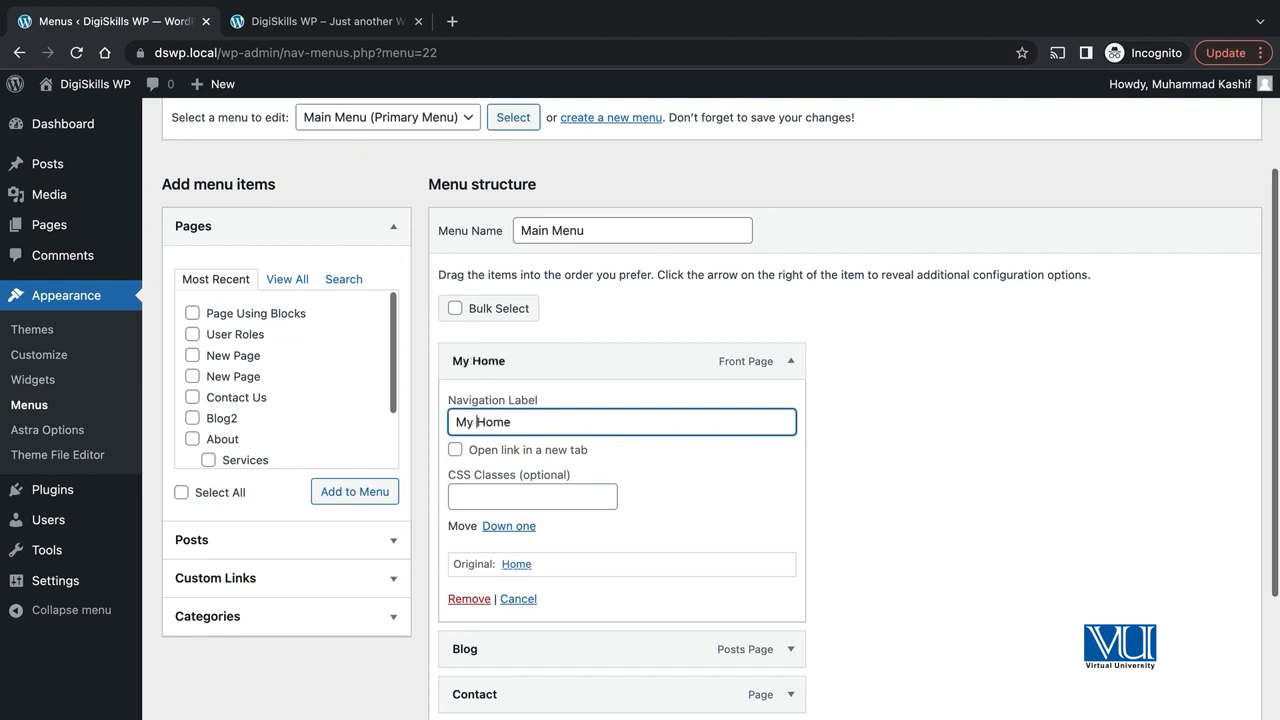
click(1001, 488)
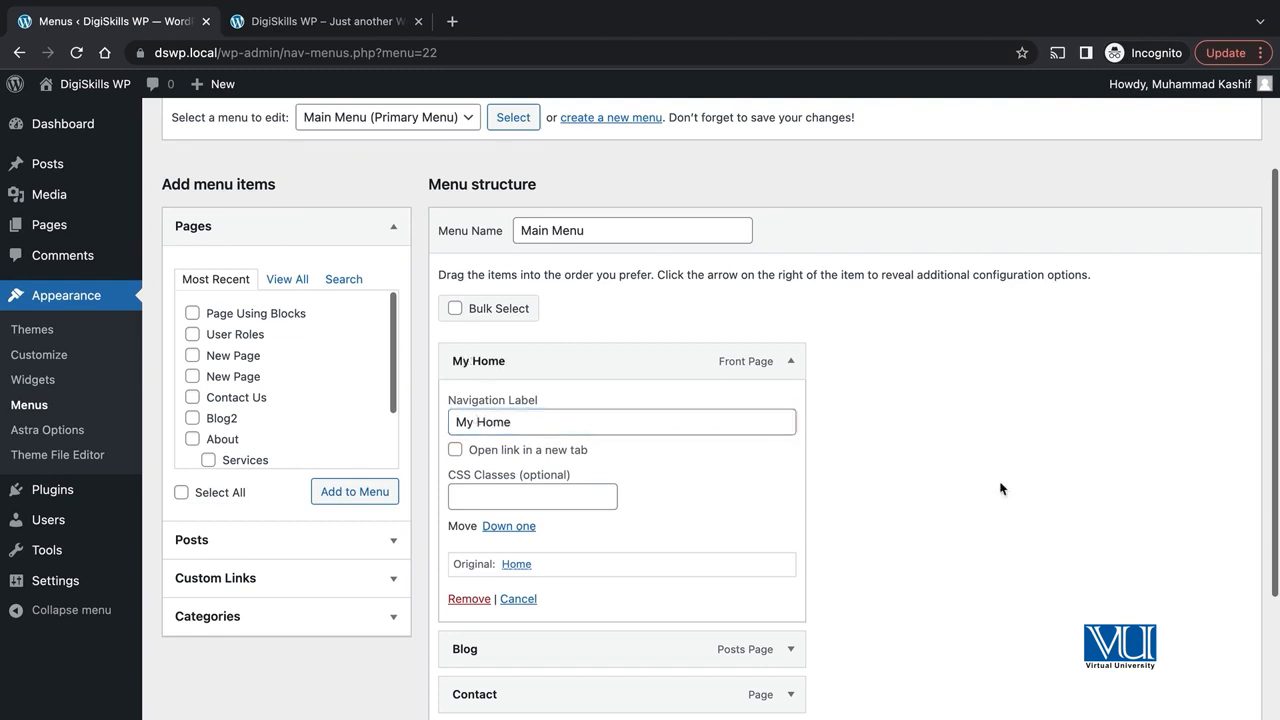
click(456, 450)
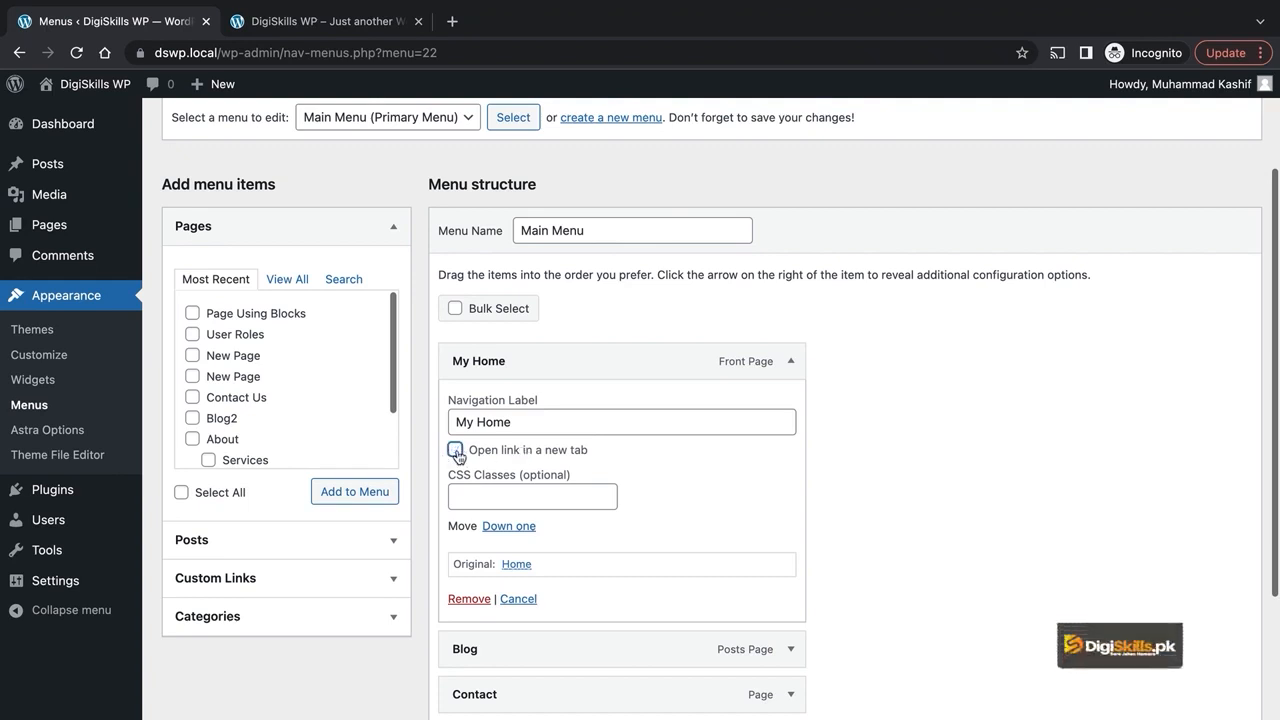
click(530, 492)
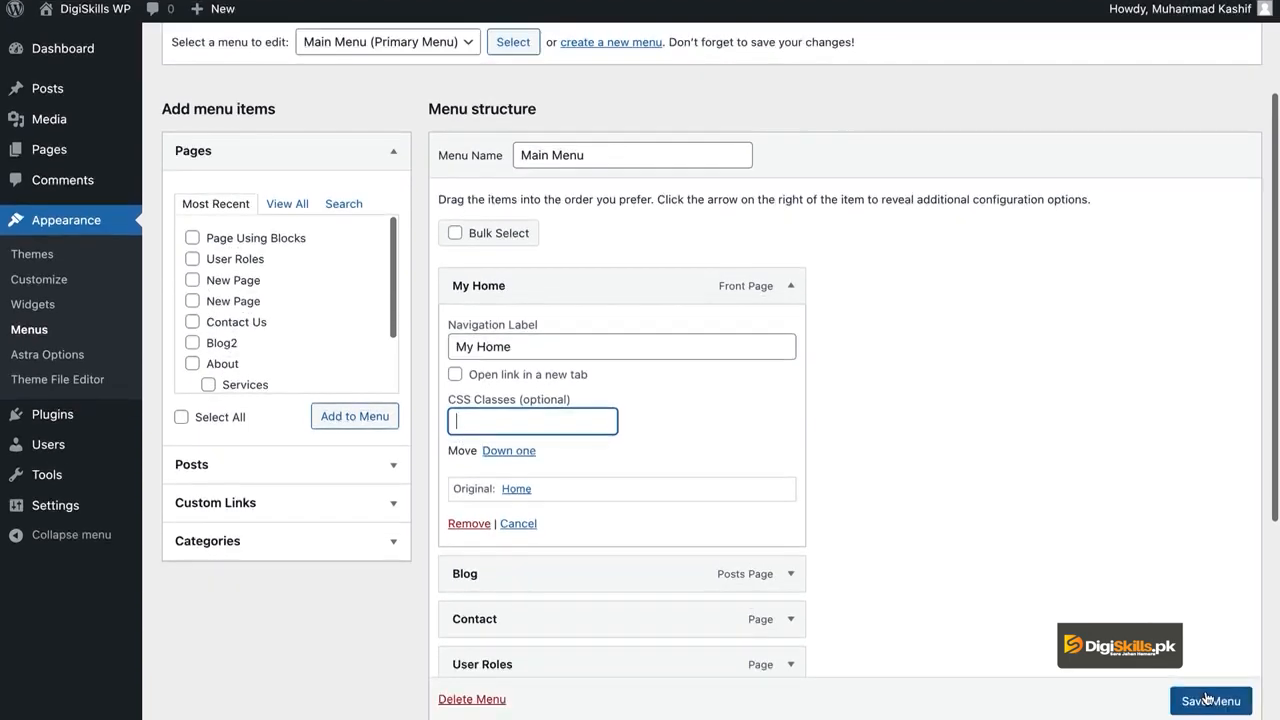
click(1210, 702)
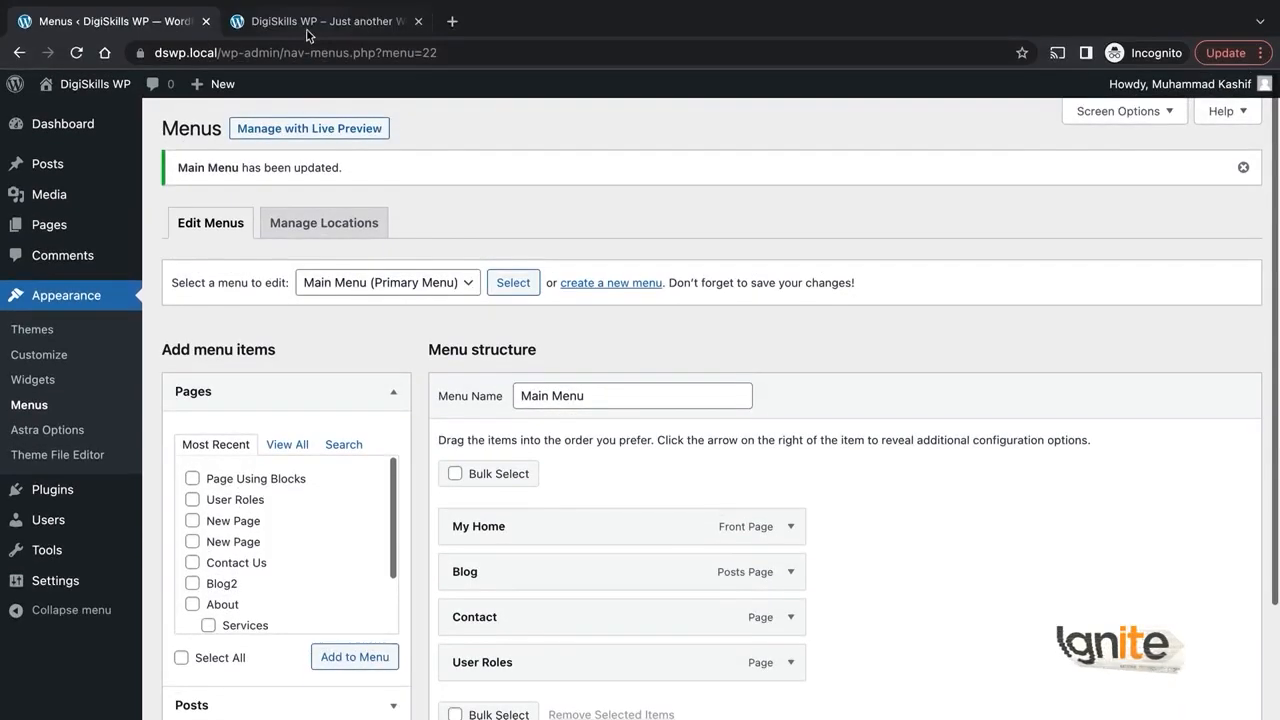
Step: Check the header menu on the site's home page, then view the posts and categories available on the Menus screen
click(307, 31)
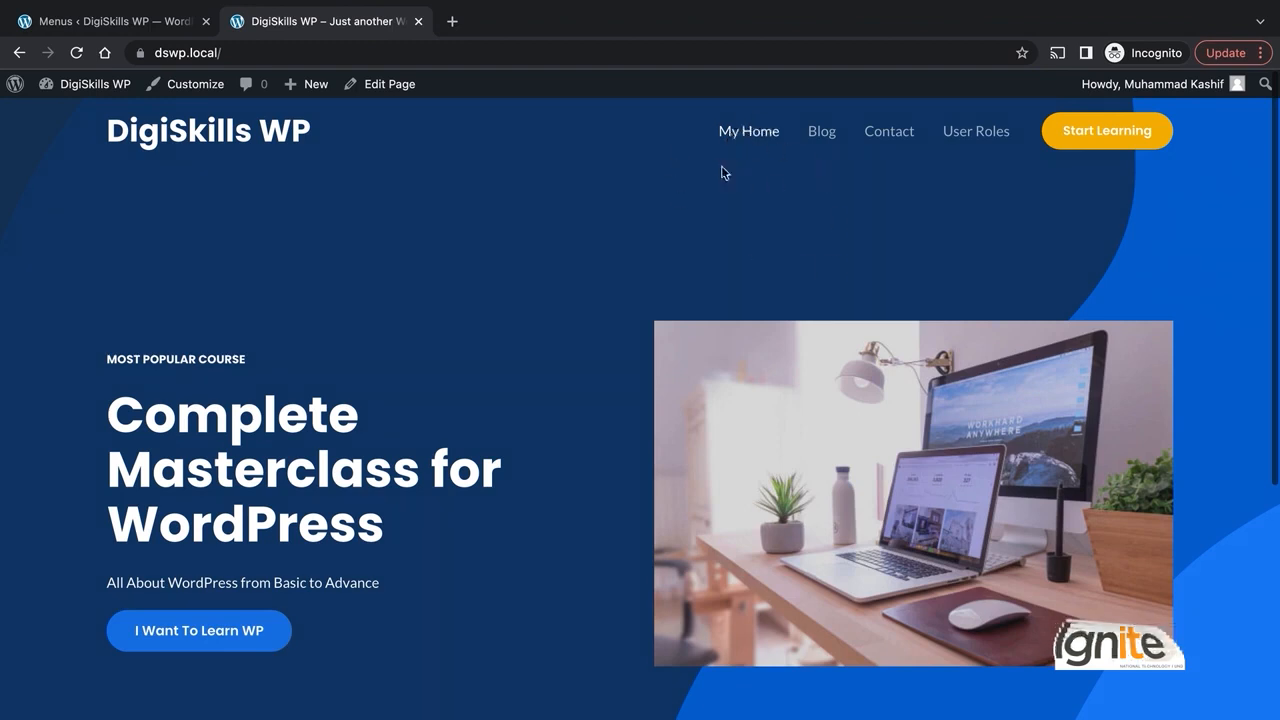
click(141, 30)
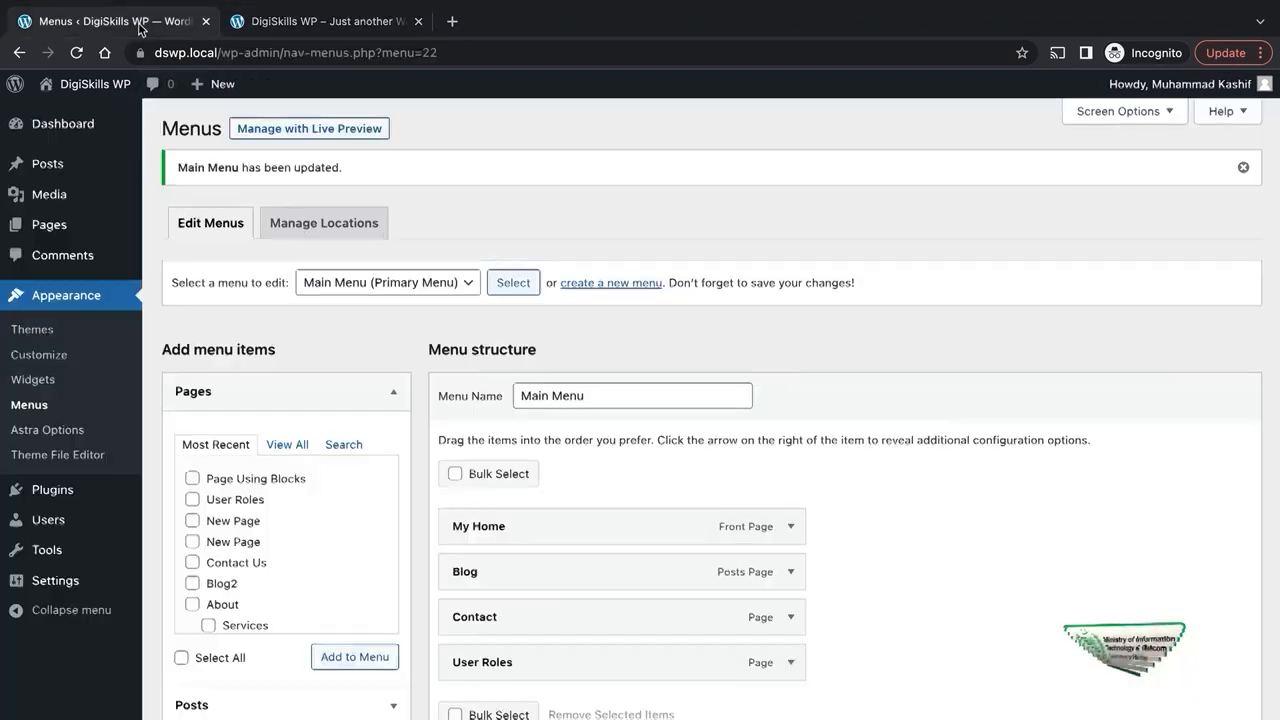
scroll(457, 317, down, 2)
click(248, 526)
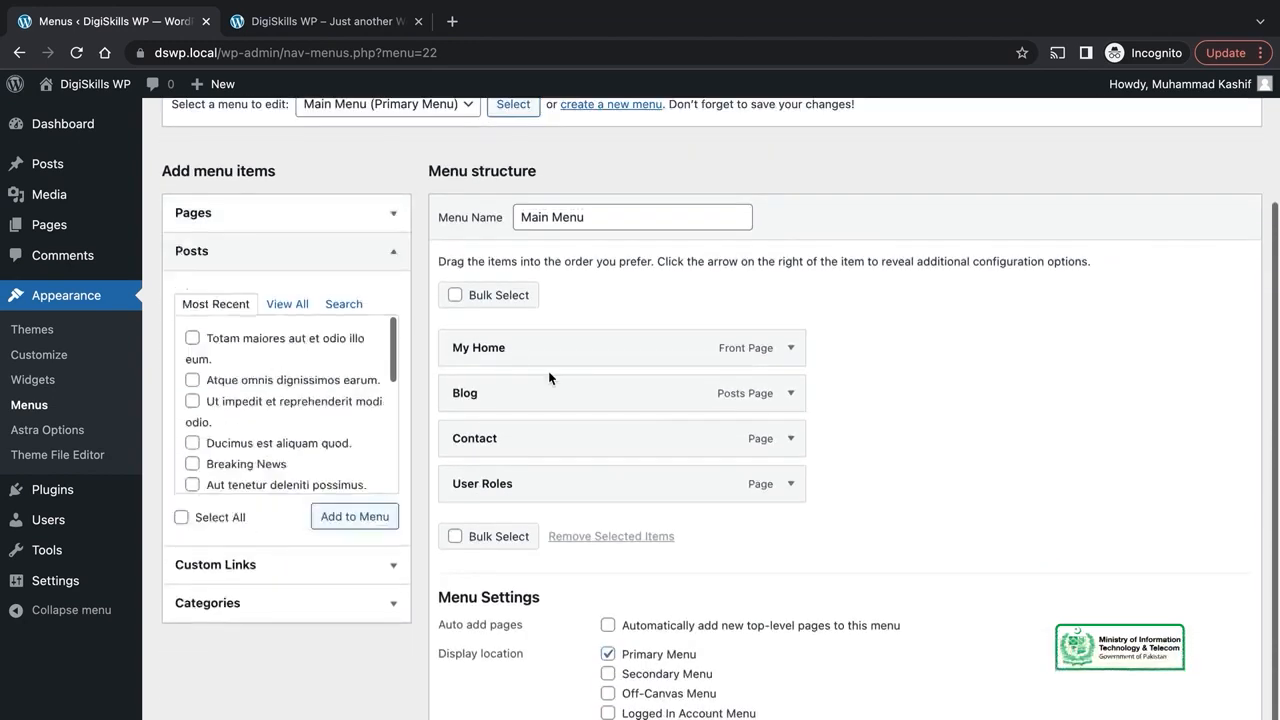
click(257, 604)
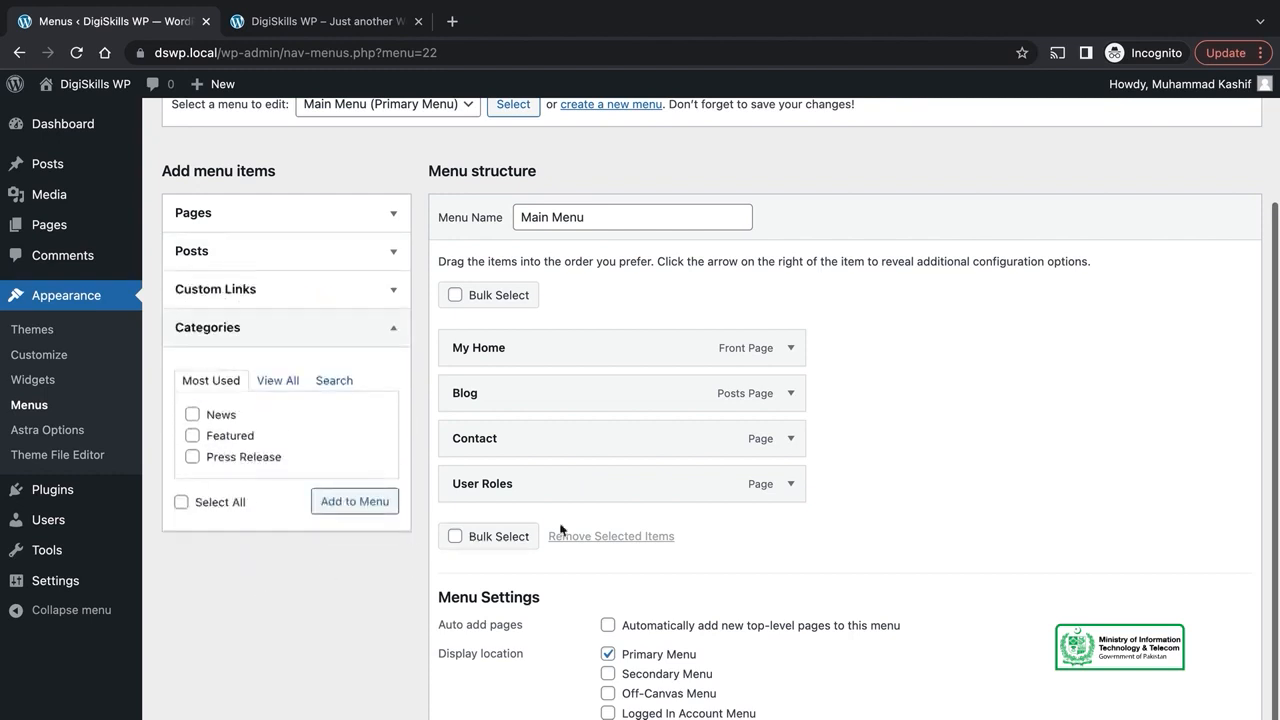
click(247, 290)
click(331, 347)
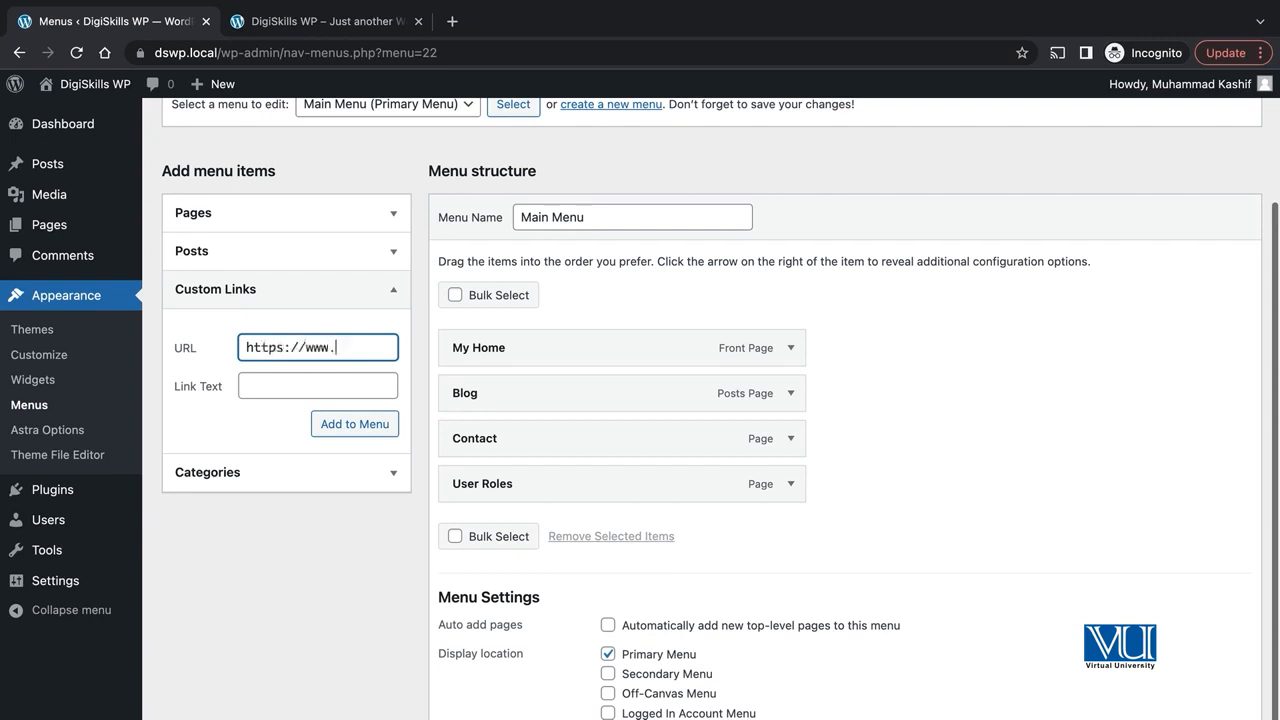
text(gle.com)
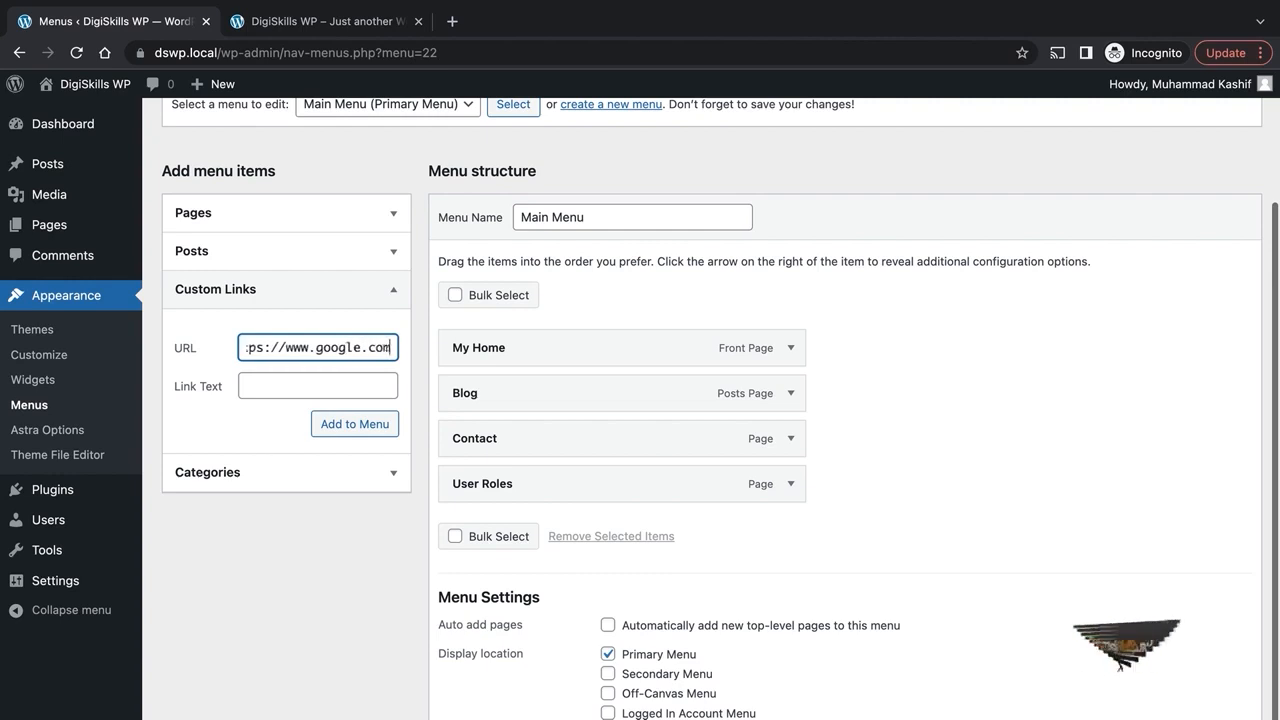
click(294, 384)
text(Goog)
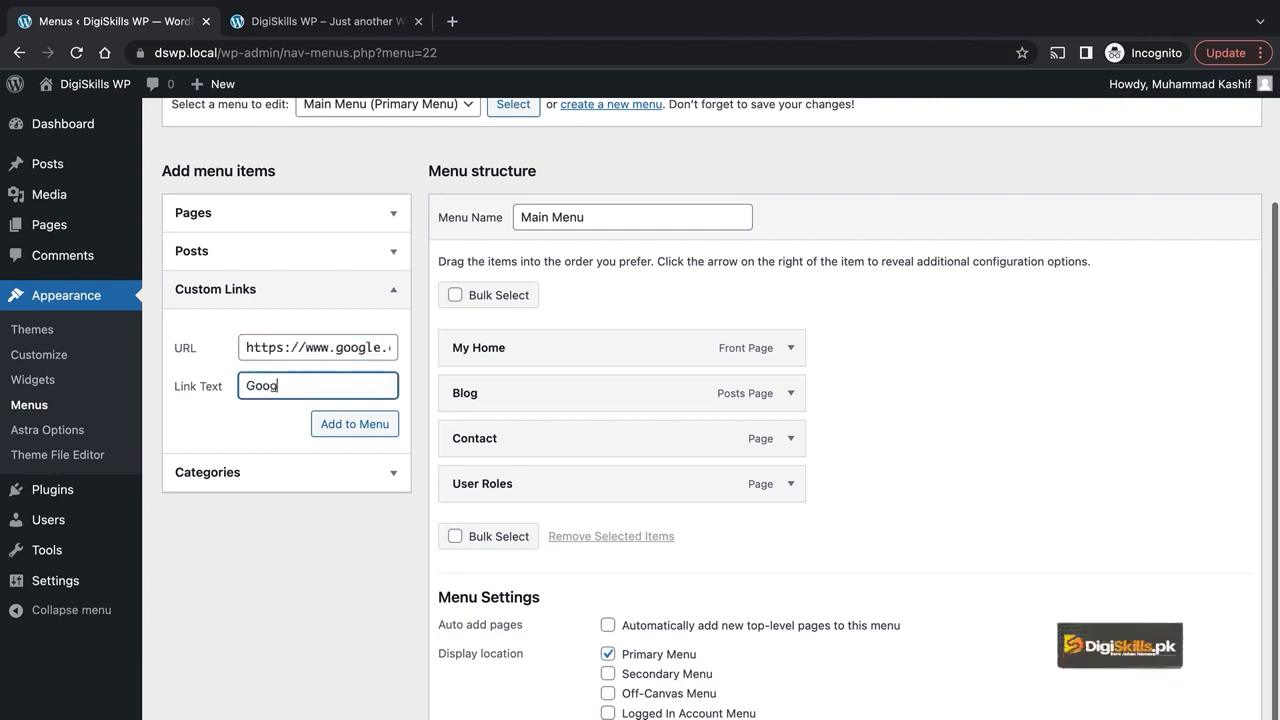
text(le)
click(338, 424)
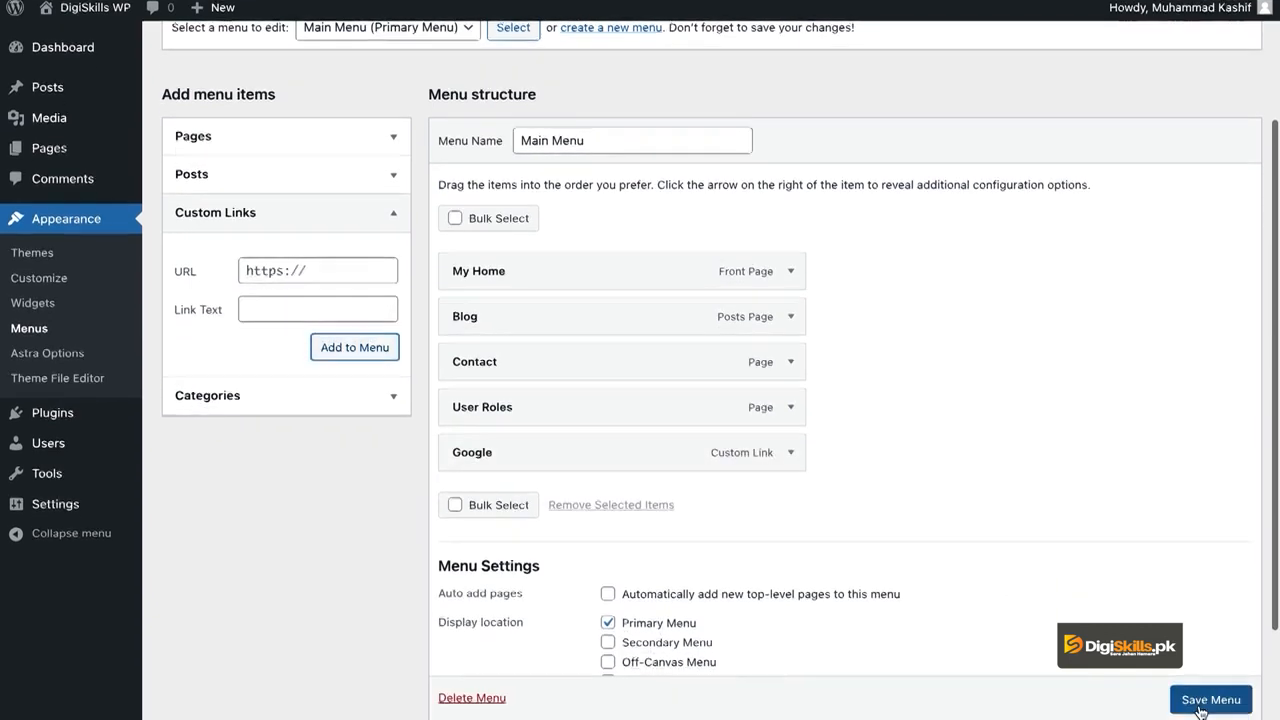
click(1209, 697)
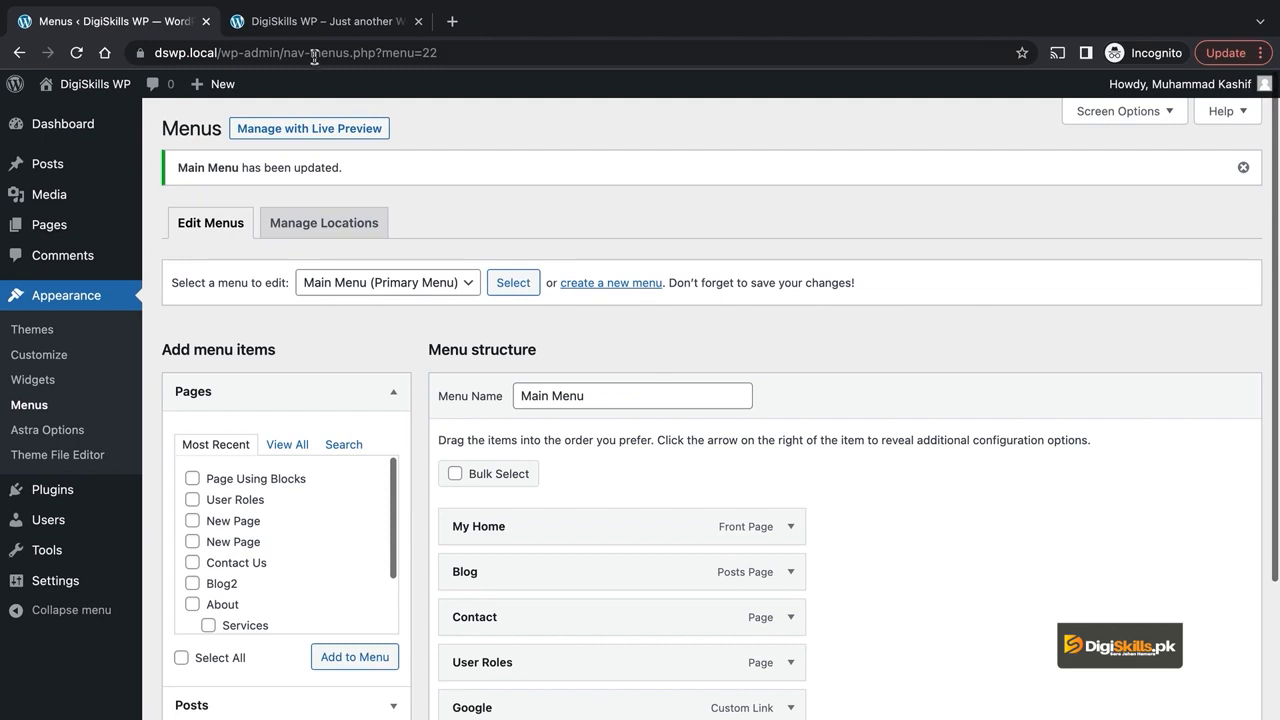
Step: Reload the site's home page, test the Google link in the header menu and return to the Menus screen
click(310, 22)
click(78, 53)
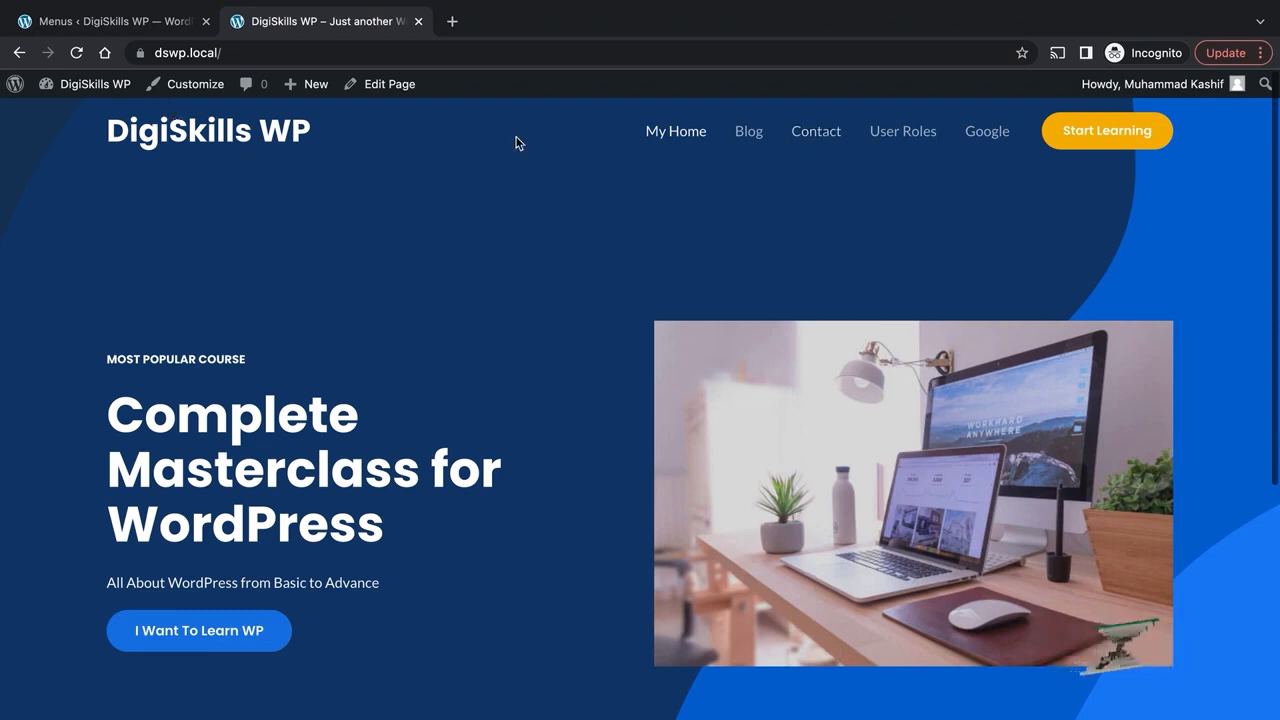
click(980, 130)
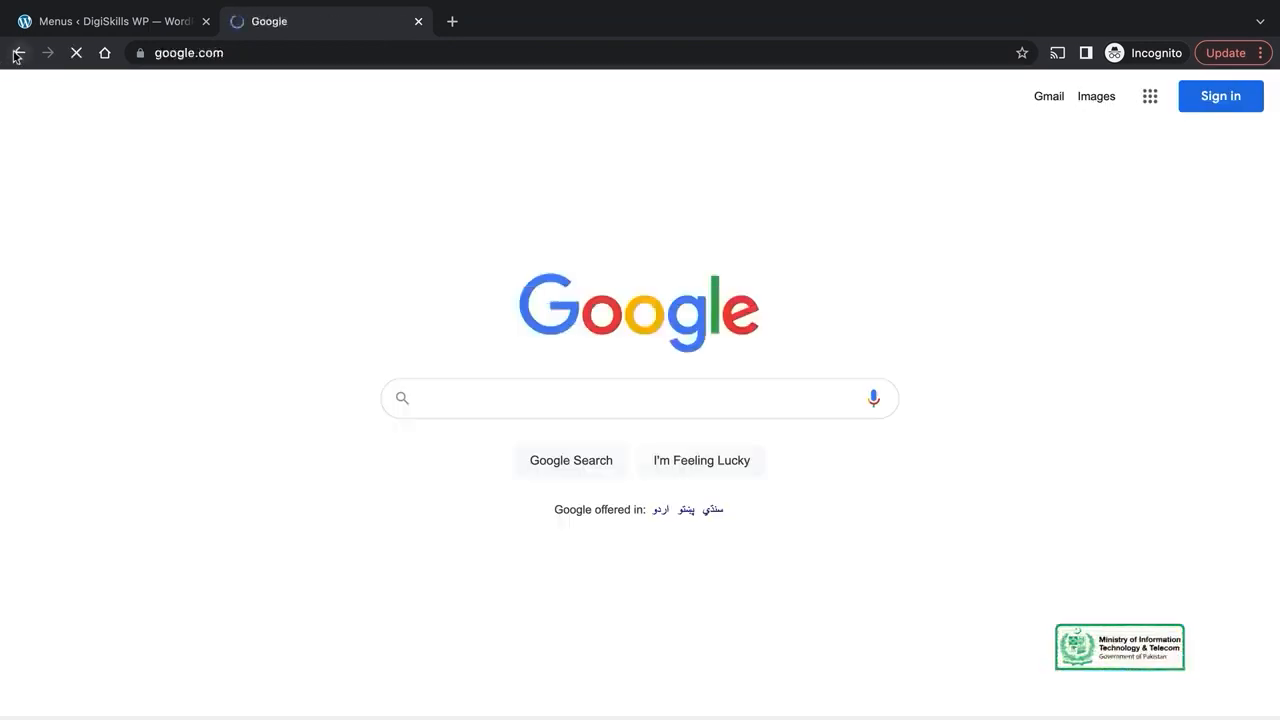
click(18, 52)
click(93, 27)
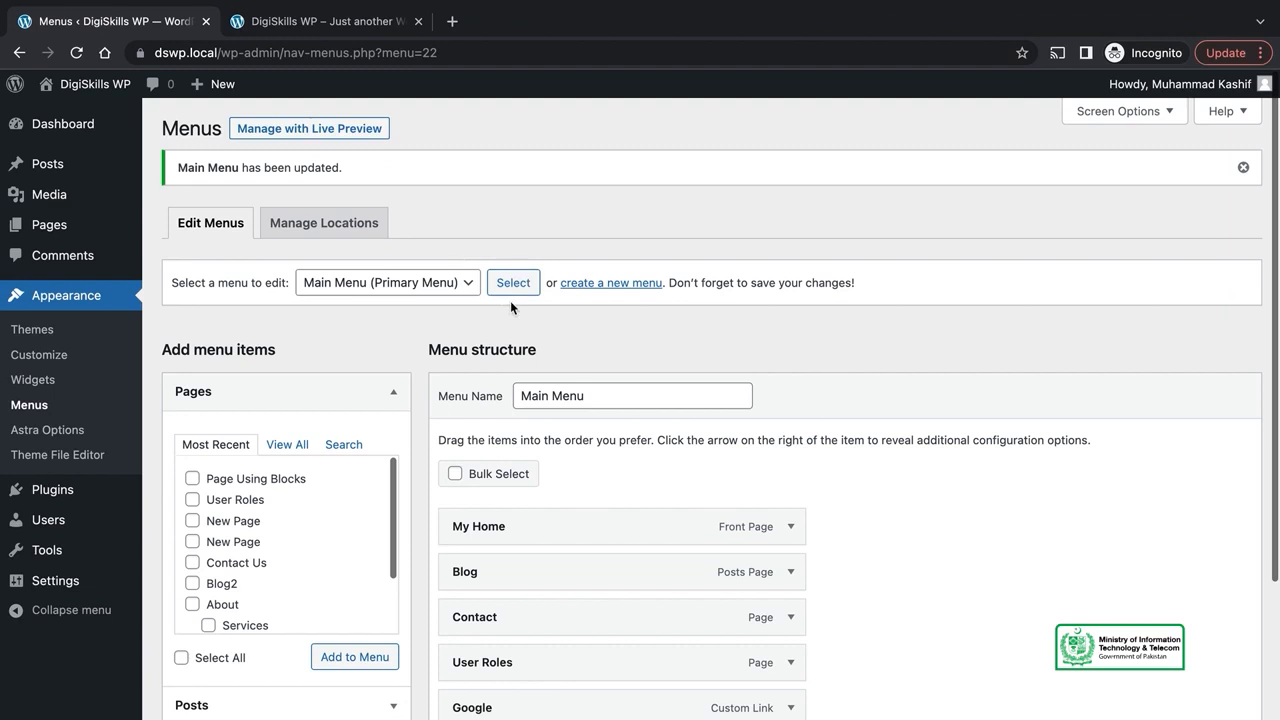
Step: Make Contact a sub item of Blog in Main Menu and save the menu
scroll(614, 371, down, 5)
mouse_move(509, 361)
mouse_down()
mouse_move(532, 362)
mouse_move(514, 357)
mouse_up()
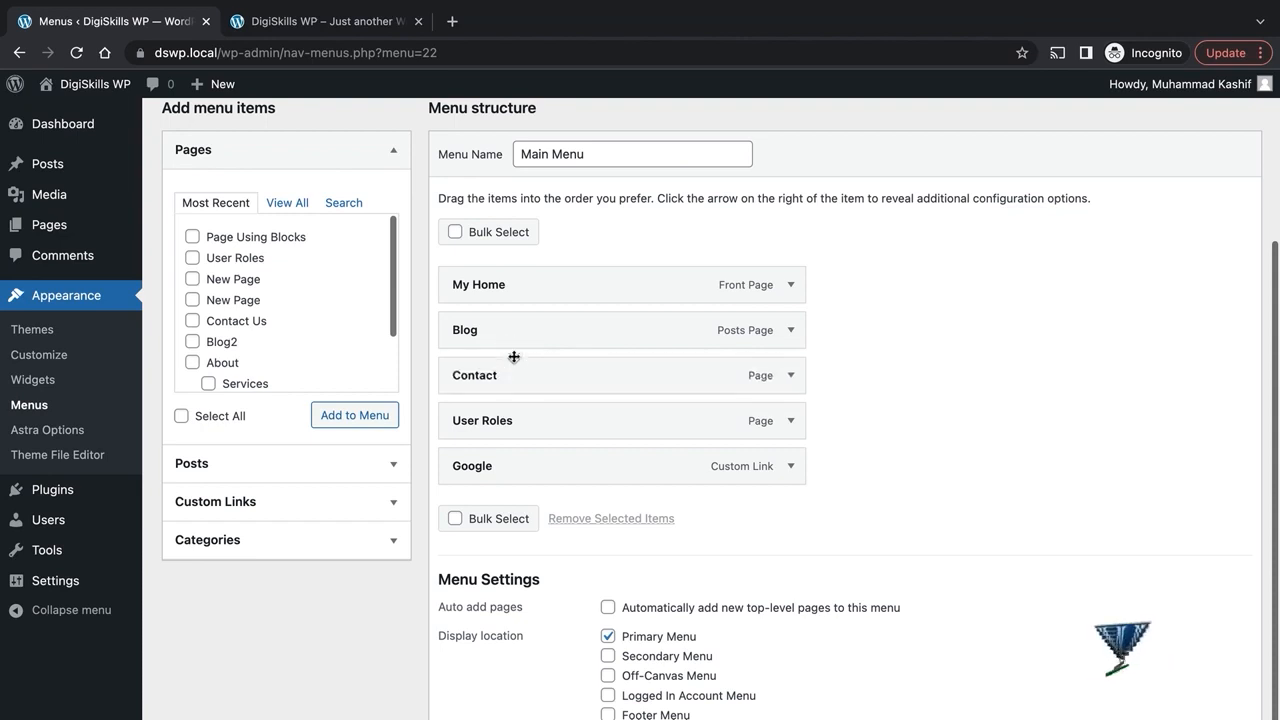
scroll(845, 447, up, 1)
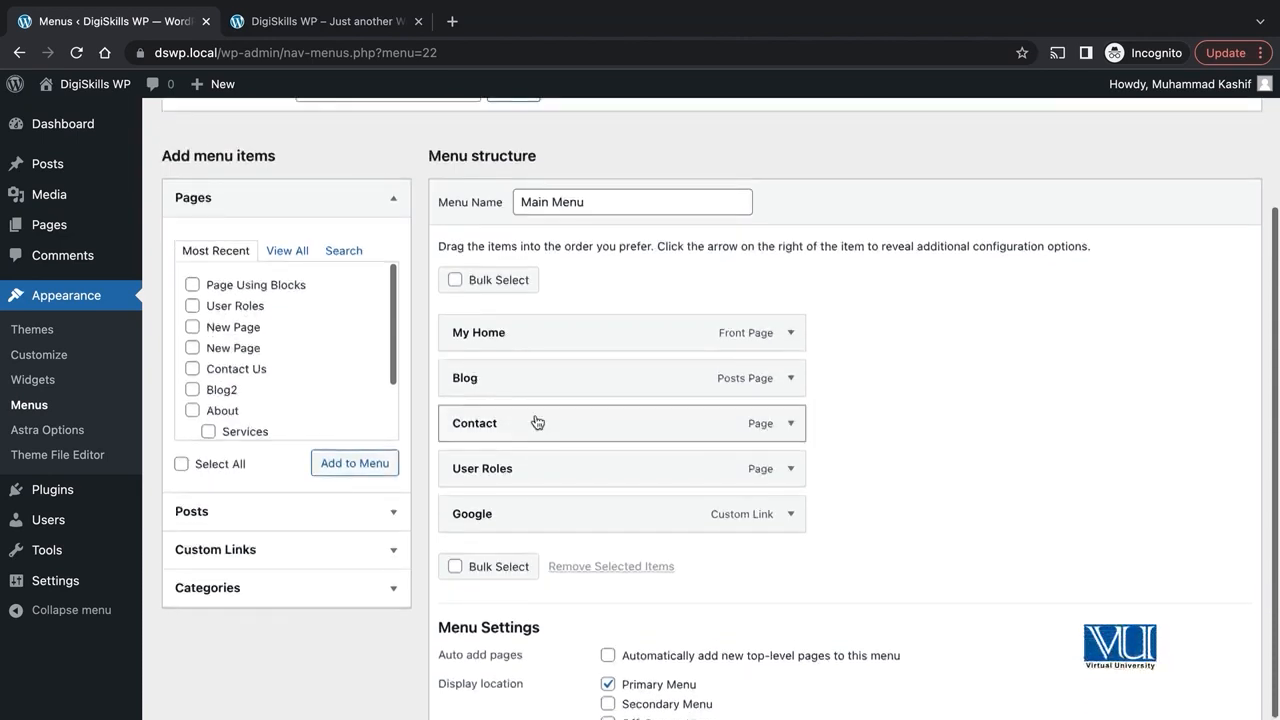
drag(537, 421, 565, 423)
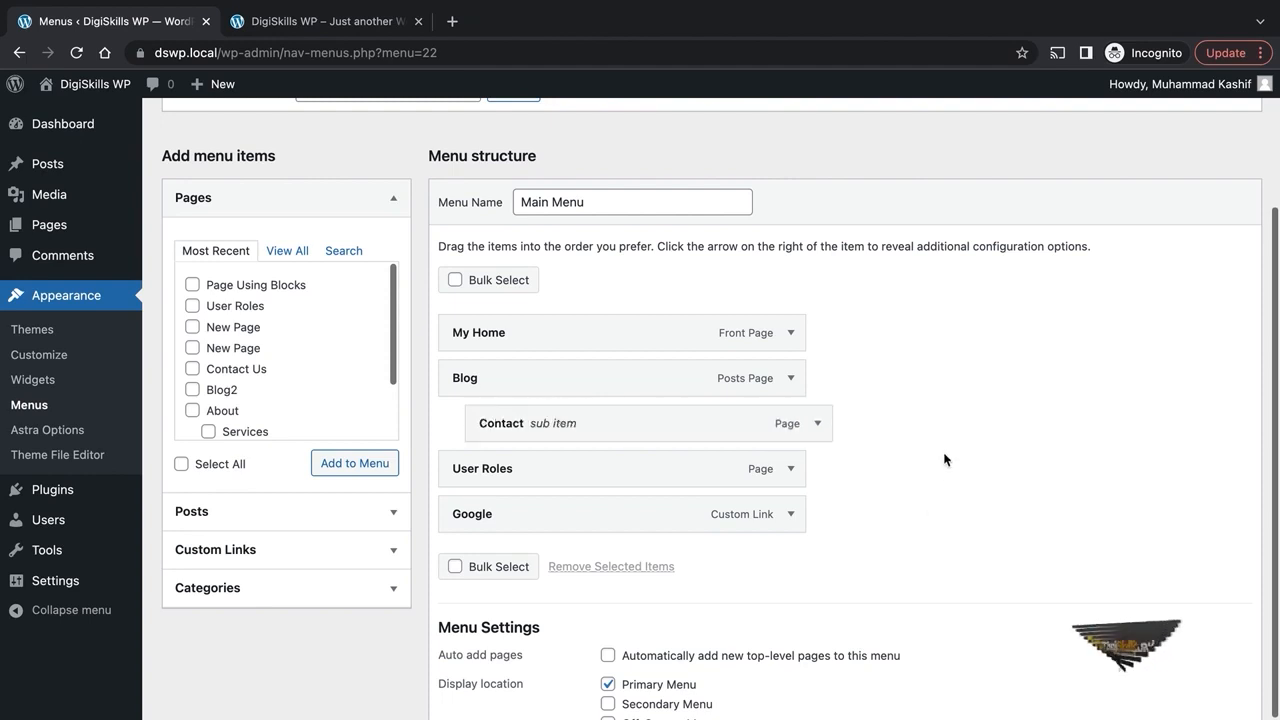
scroll(945, 459, down, 1)
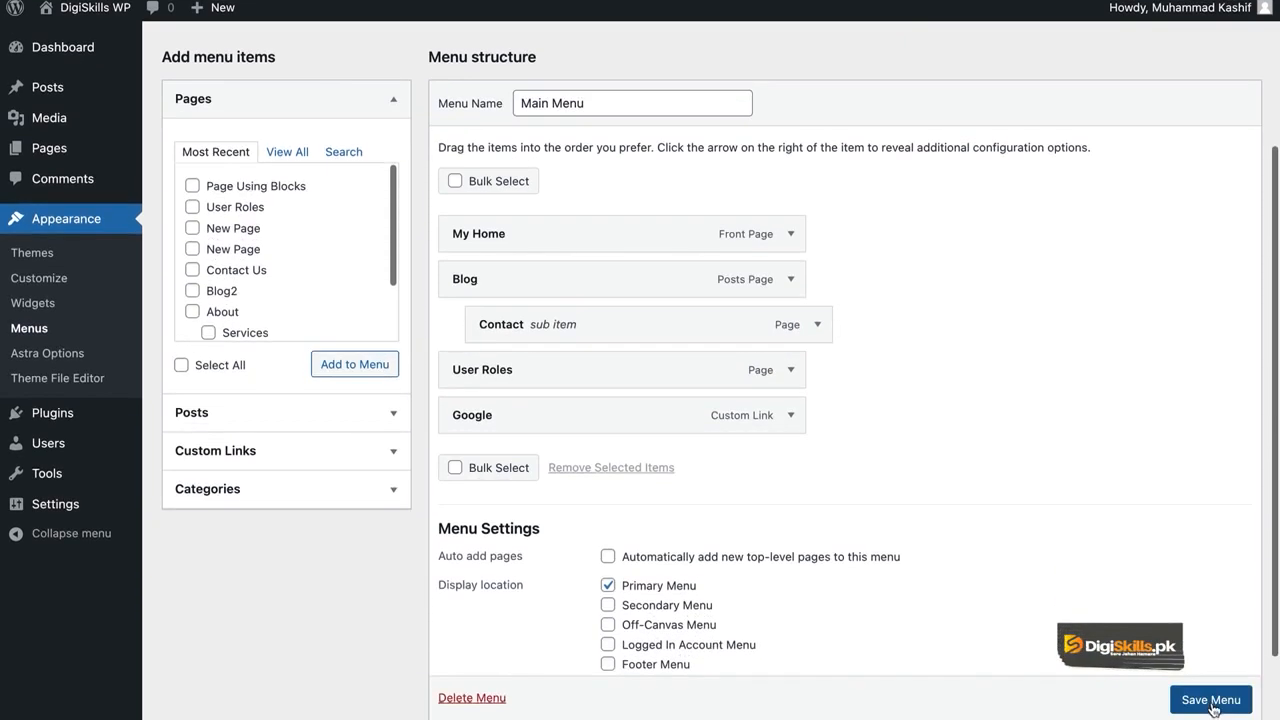
click(1212, 703)
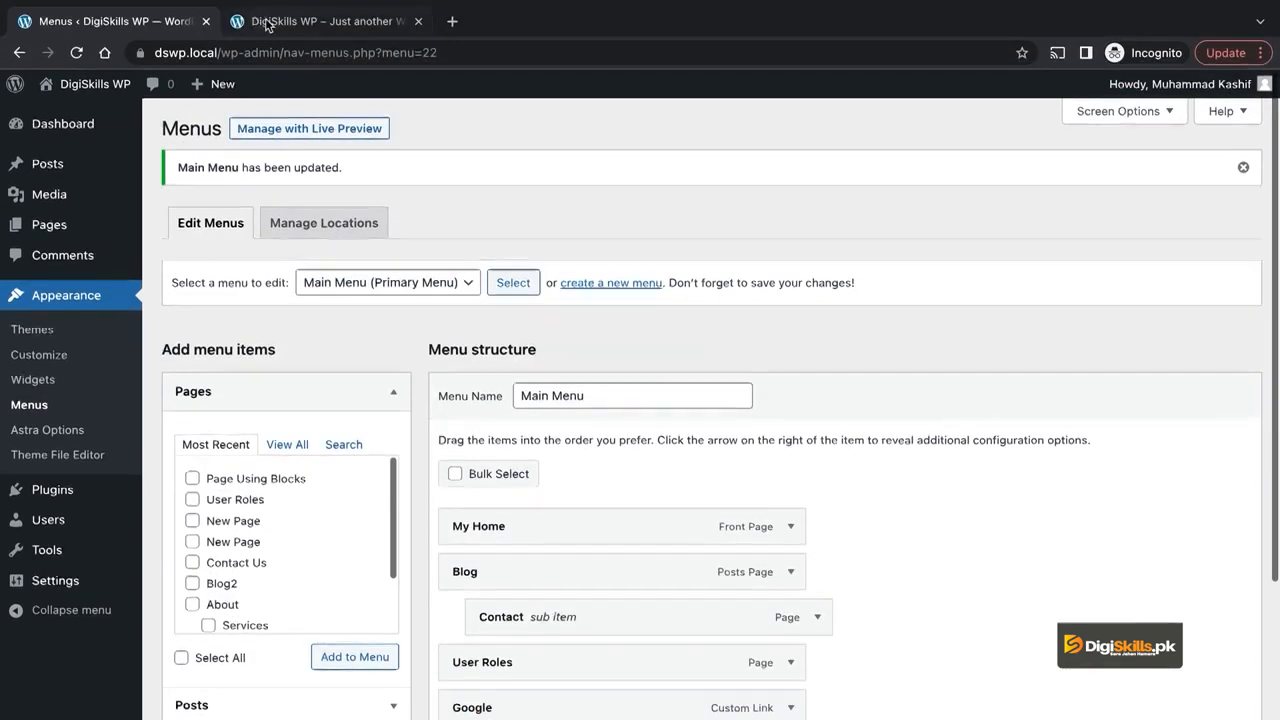
Step: Reload the site and check the Blog submenu and the User Roles page, then return to the Menus screen
click(268, 25)
click(77, 53)
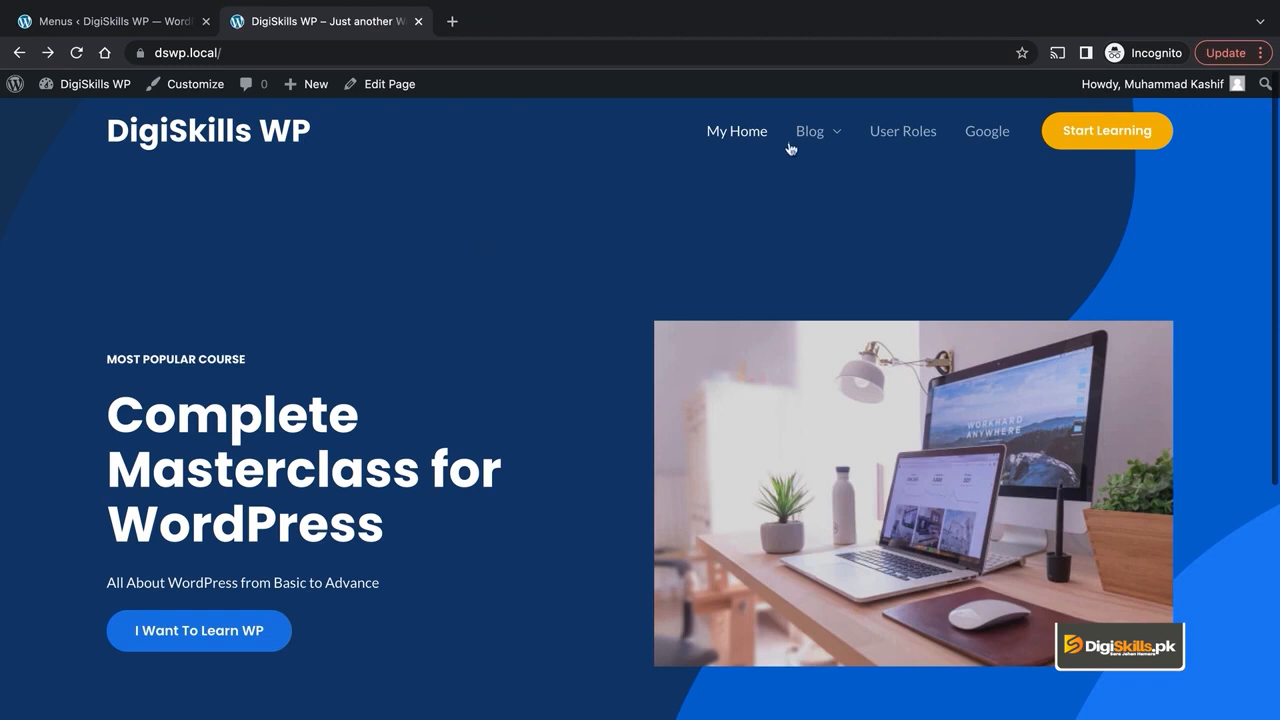
mouse_move(822, 136)
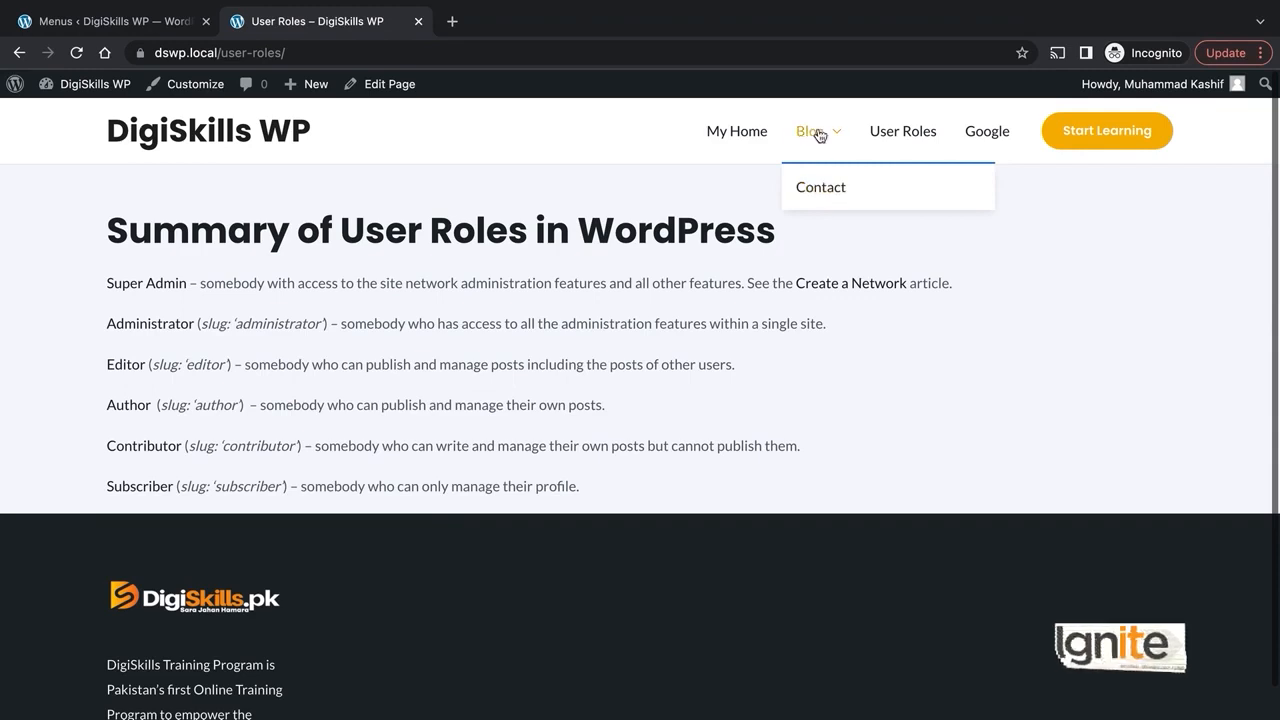
scroll(881, 339, down, 2)
scroll(881, 339, up, 2)
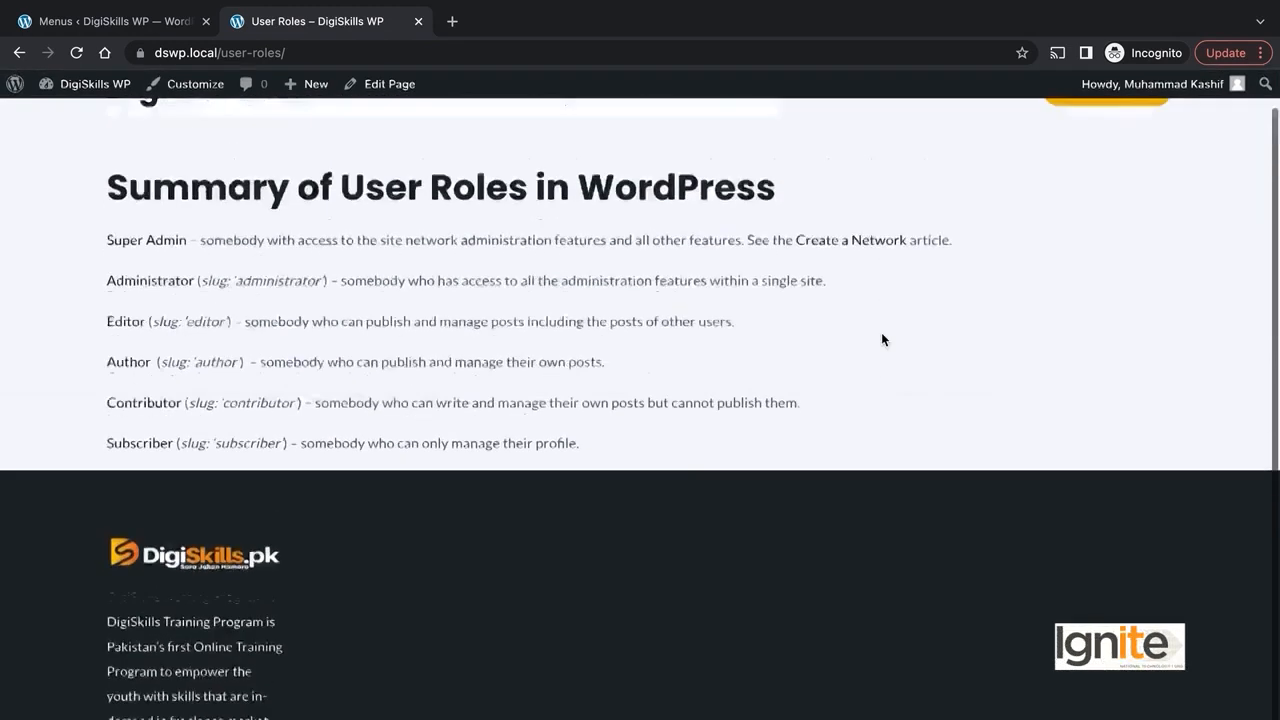
click(128, 28)
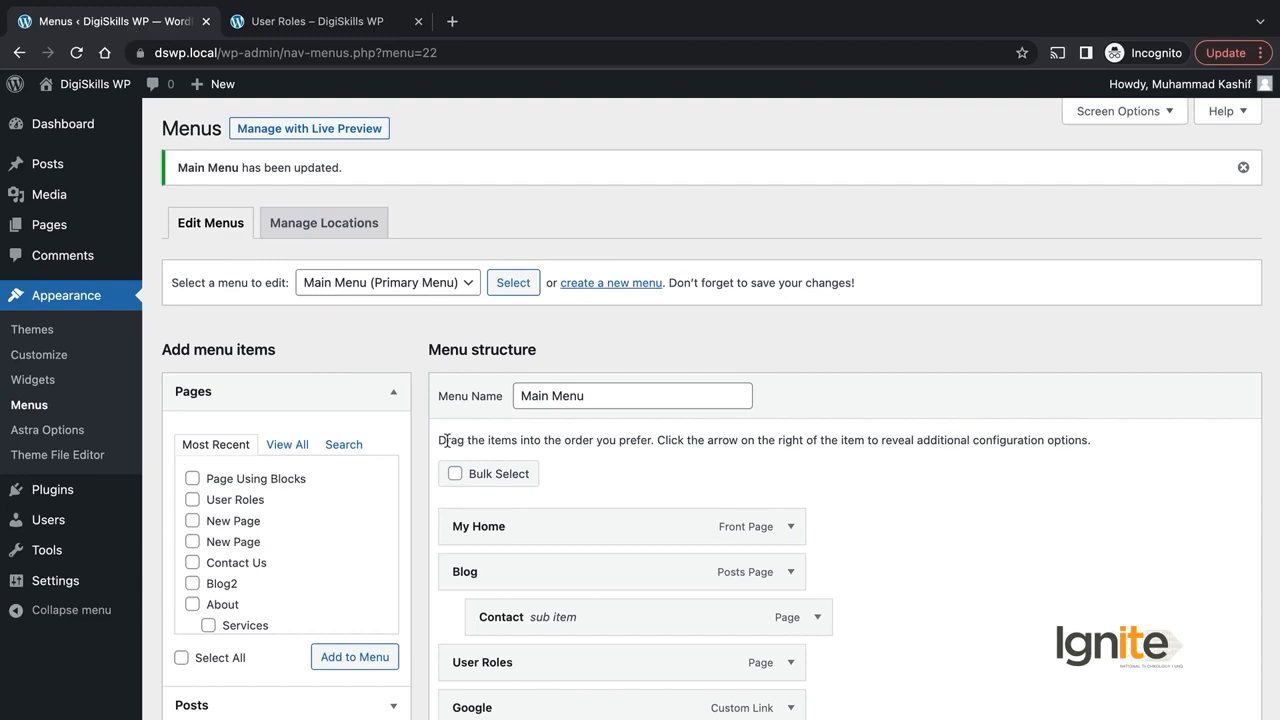
Step: Create a new menu named Footer Menu without assigning a display location
scroll(948, 459, down, 2)
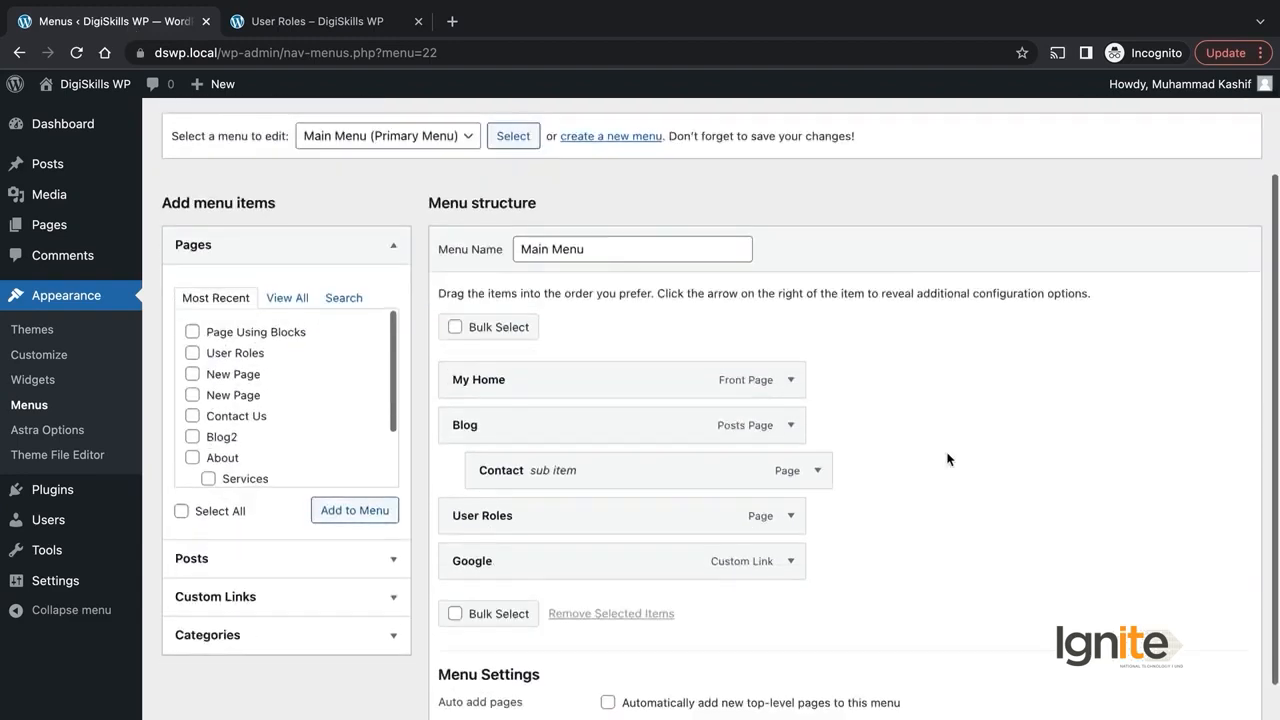
scroll(948, 459, down, 3)
scroll(948, 457, up, 5)
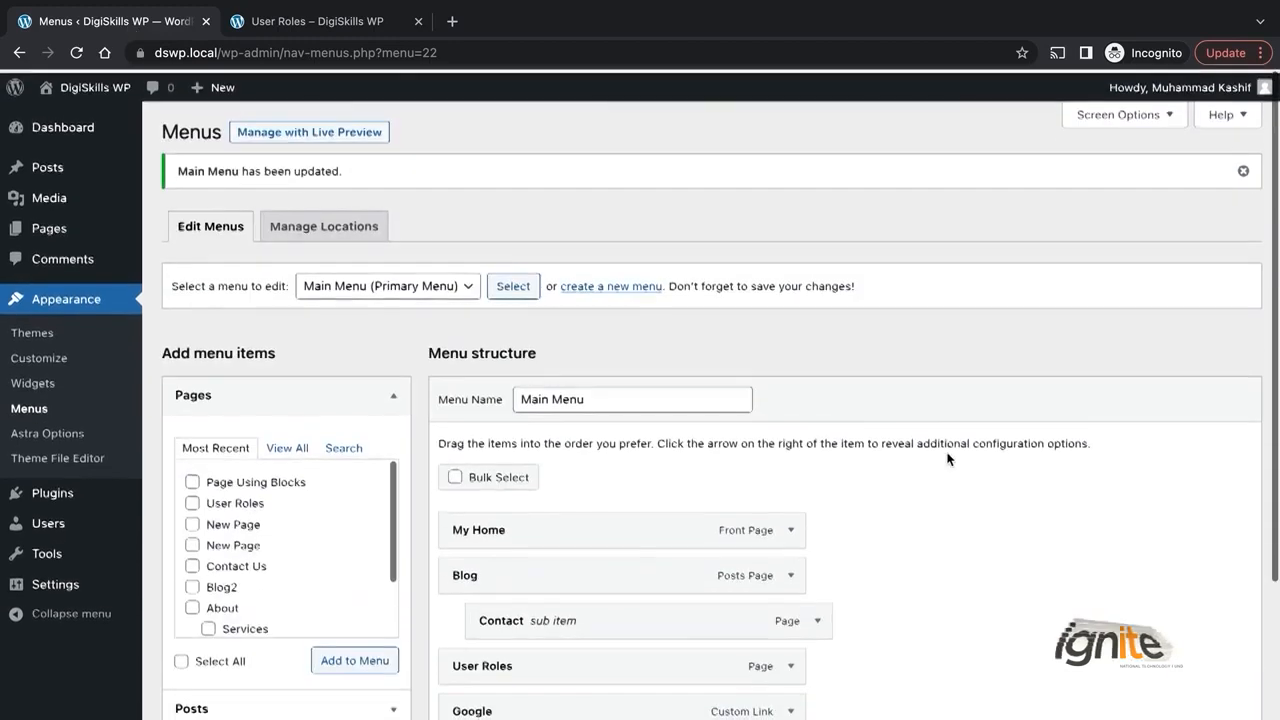
click(600, 284)
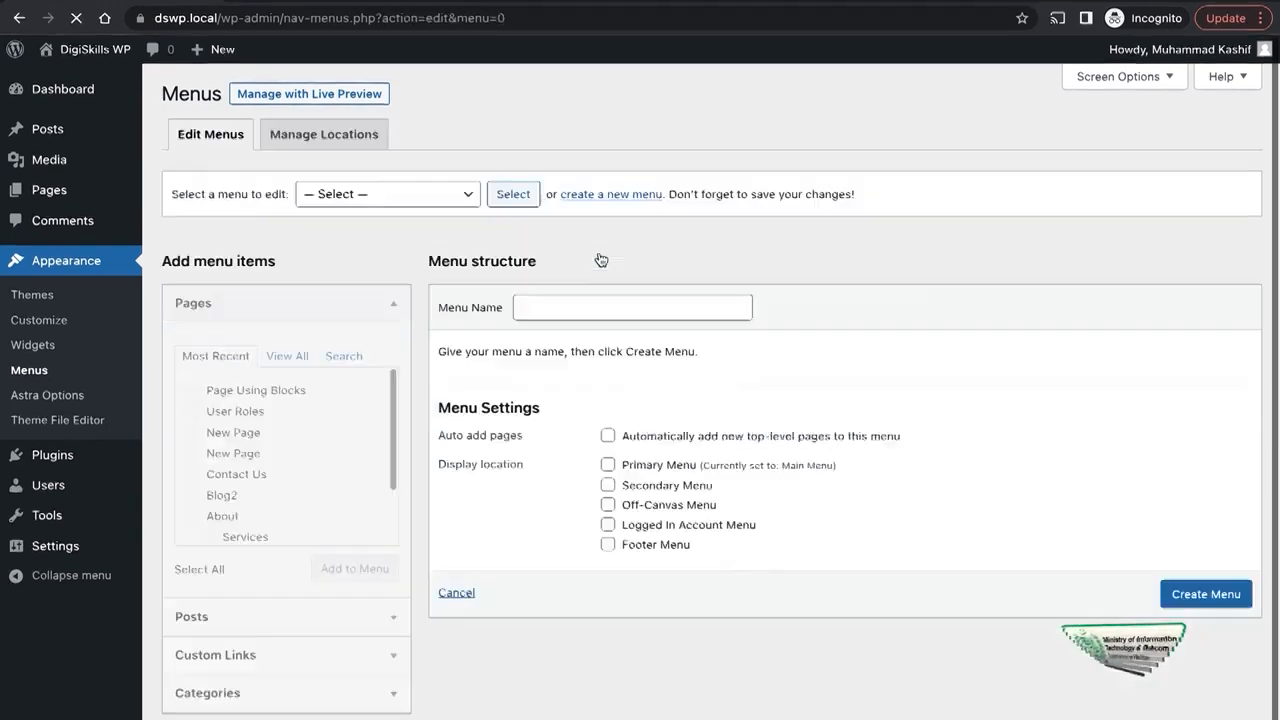
click(602, 311)
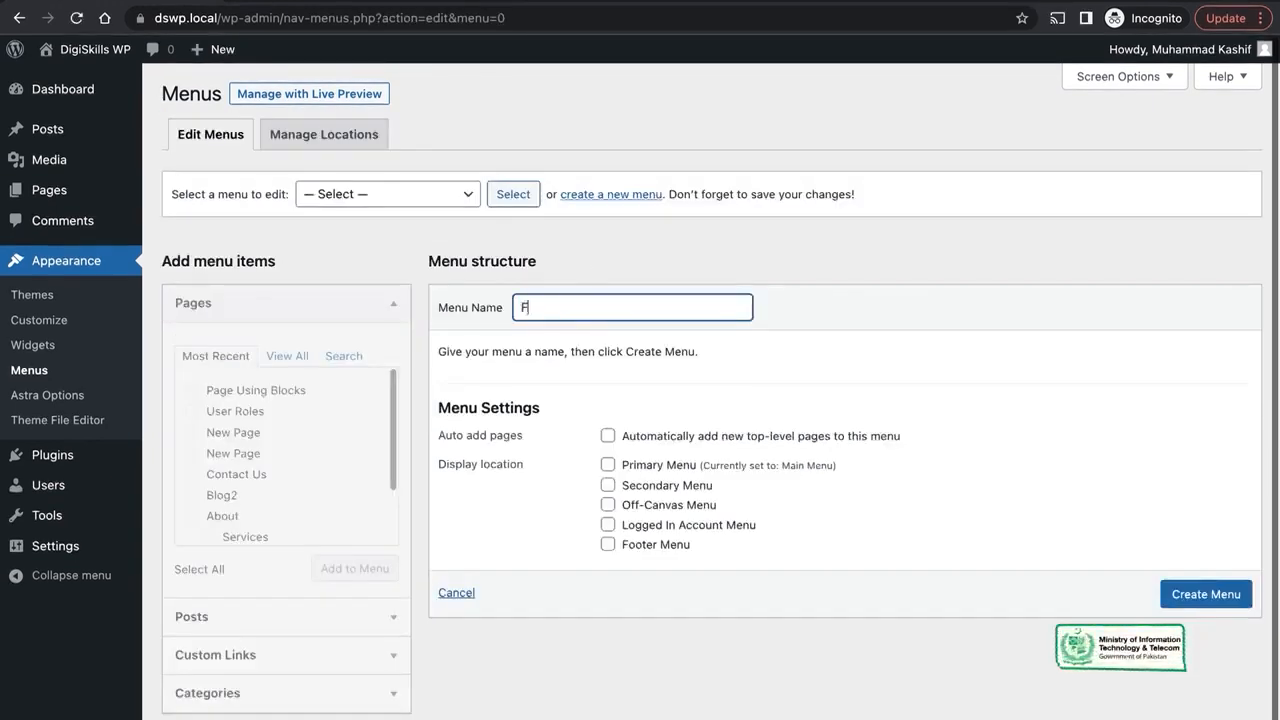
text(Footer Menu)
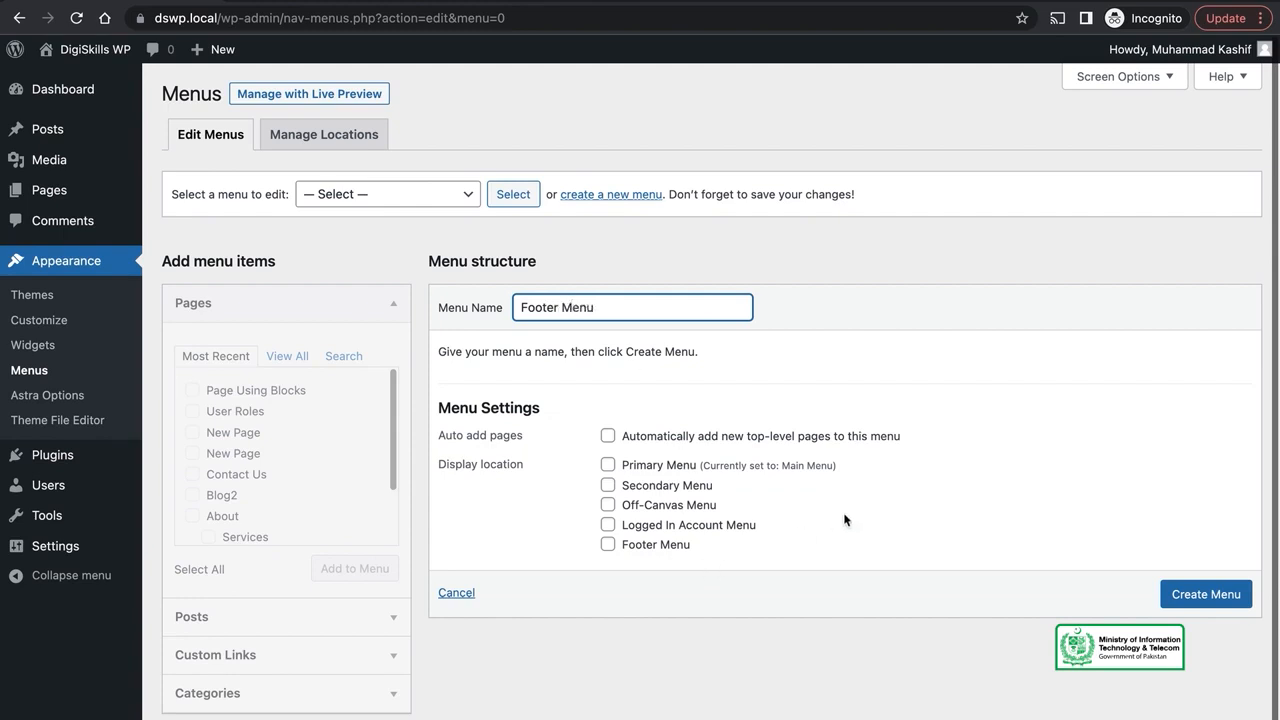
click(844, 520)
click(1197, 586)
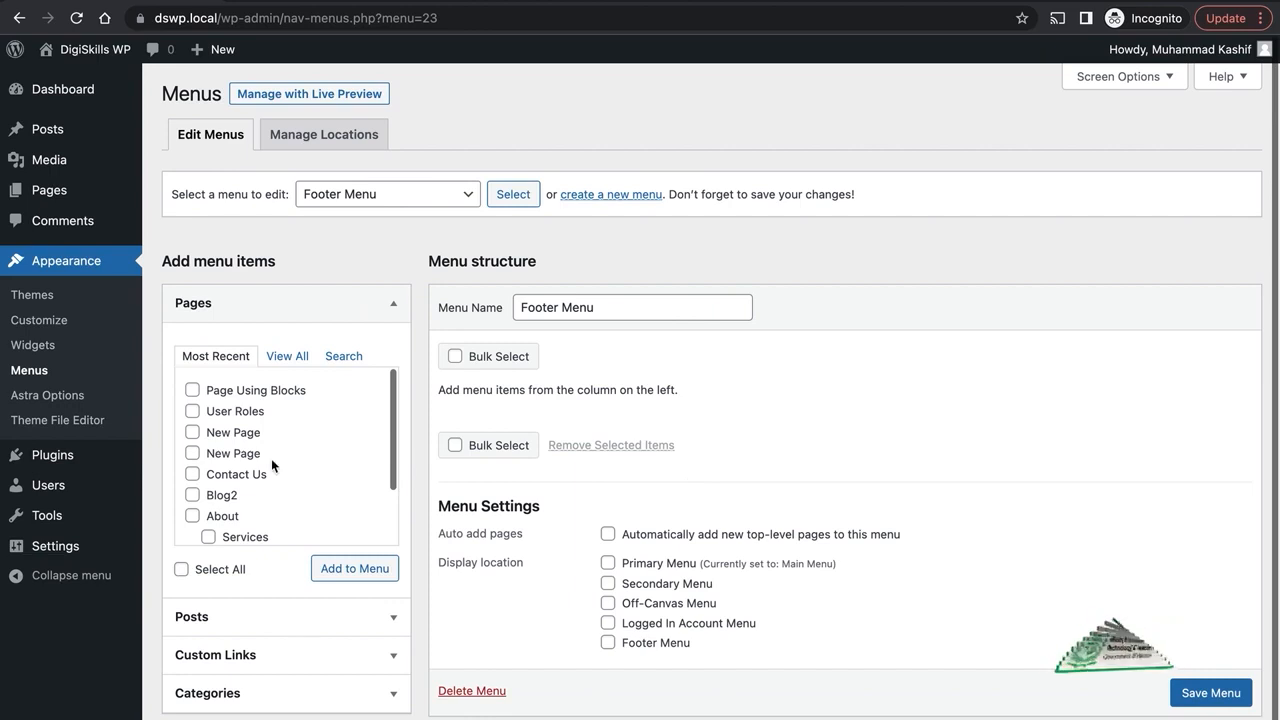
Step: Add the second New Page entry from the recent pages to Footer Menu and save the menu
click(257, 453)
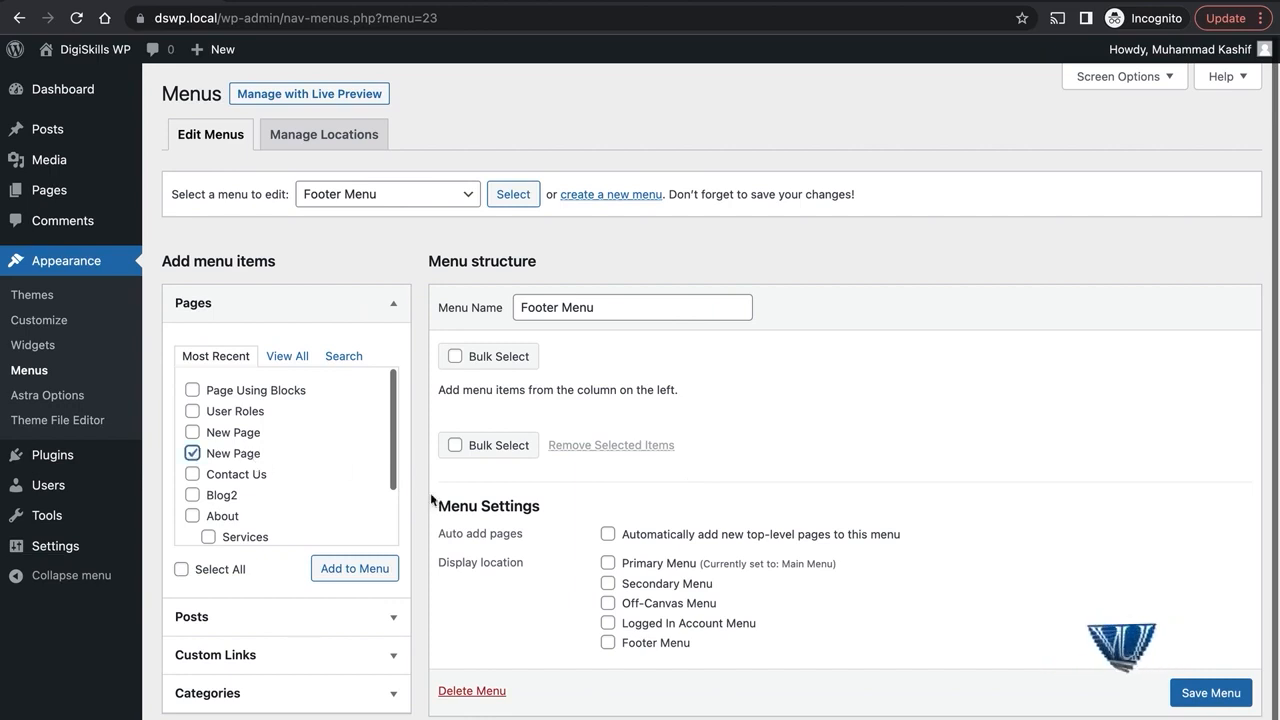
click(366, 566)
scroll(1009, 546, down, 1)
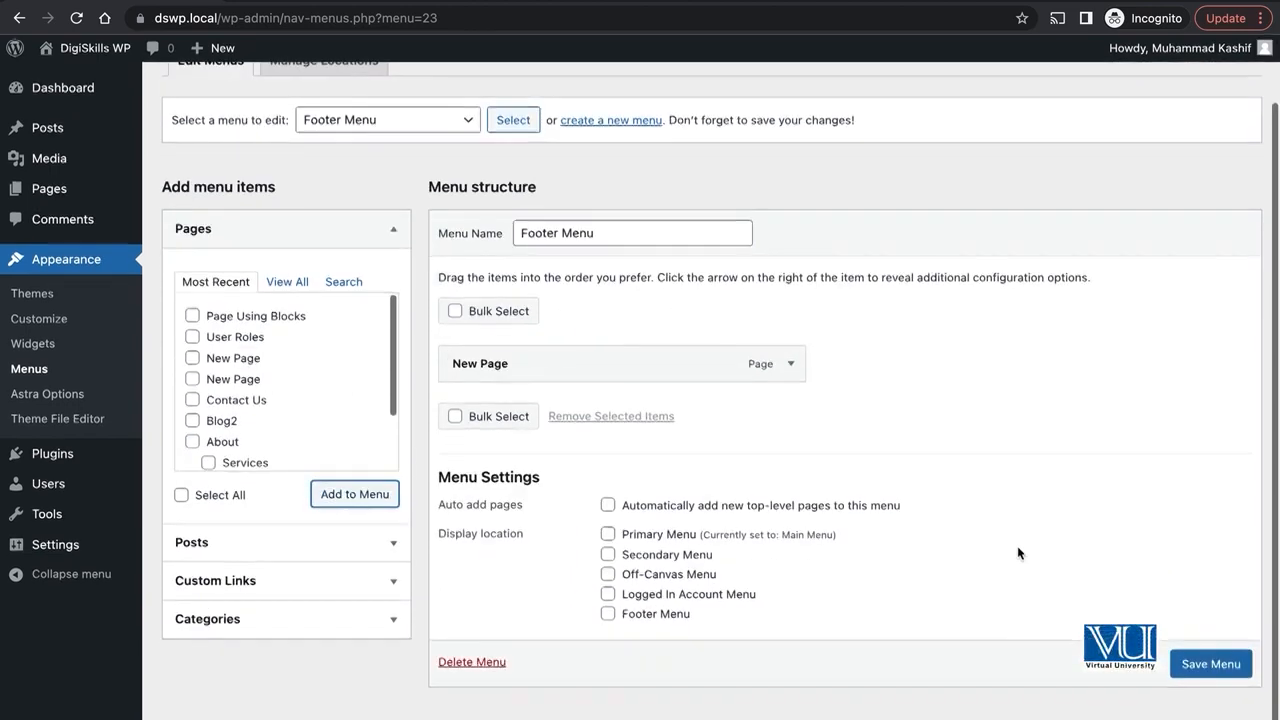
click(1208, 664)
Step: Assign the menu to the Footer Menu display location and save it
scroll(882, 660, down, 2)
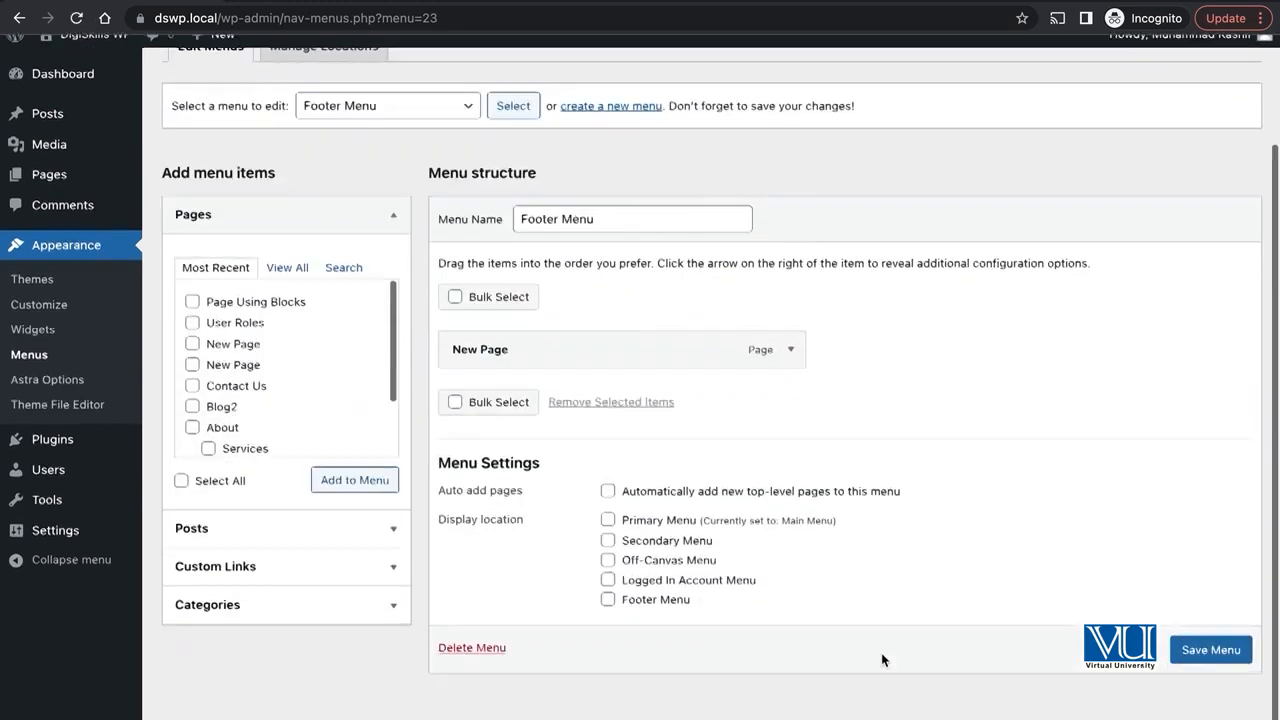
scroll(882, 660, up, 1)
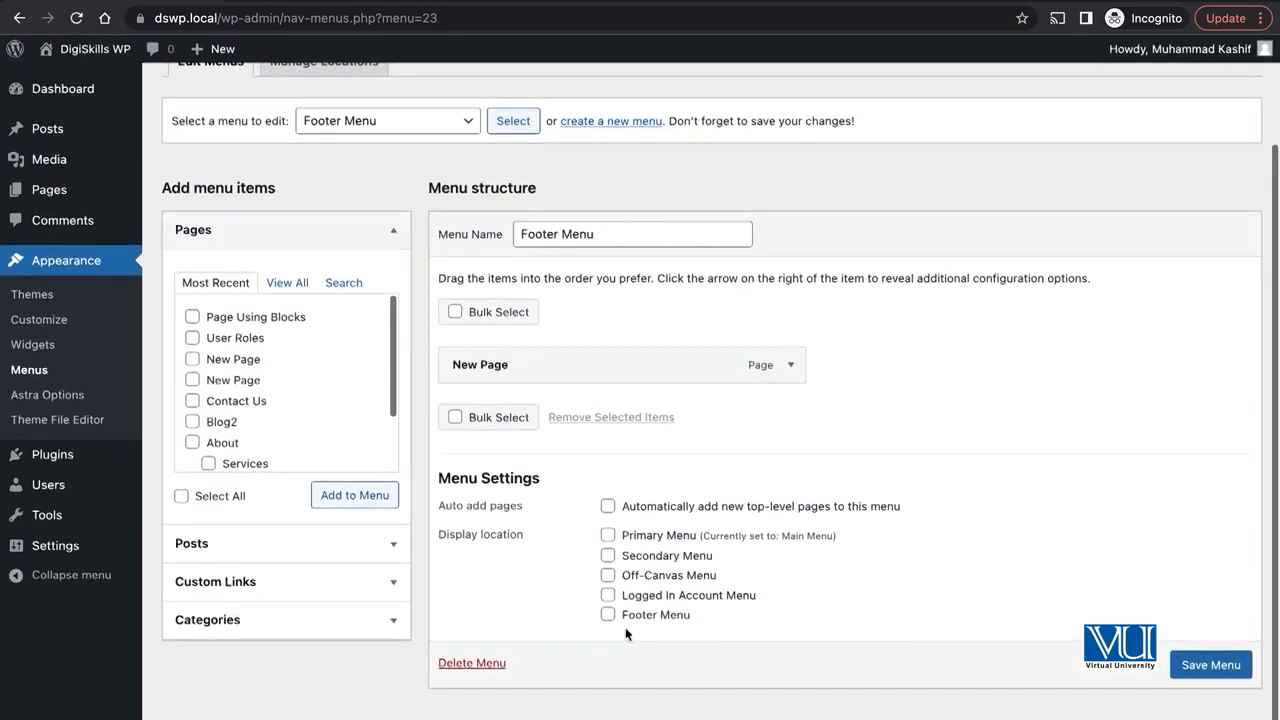
click(1212, 666)
scroll(945, 578, down, 2)
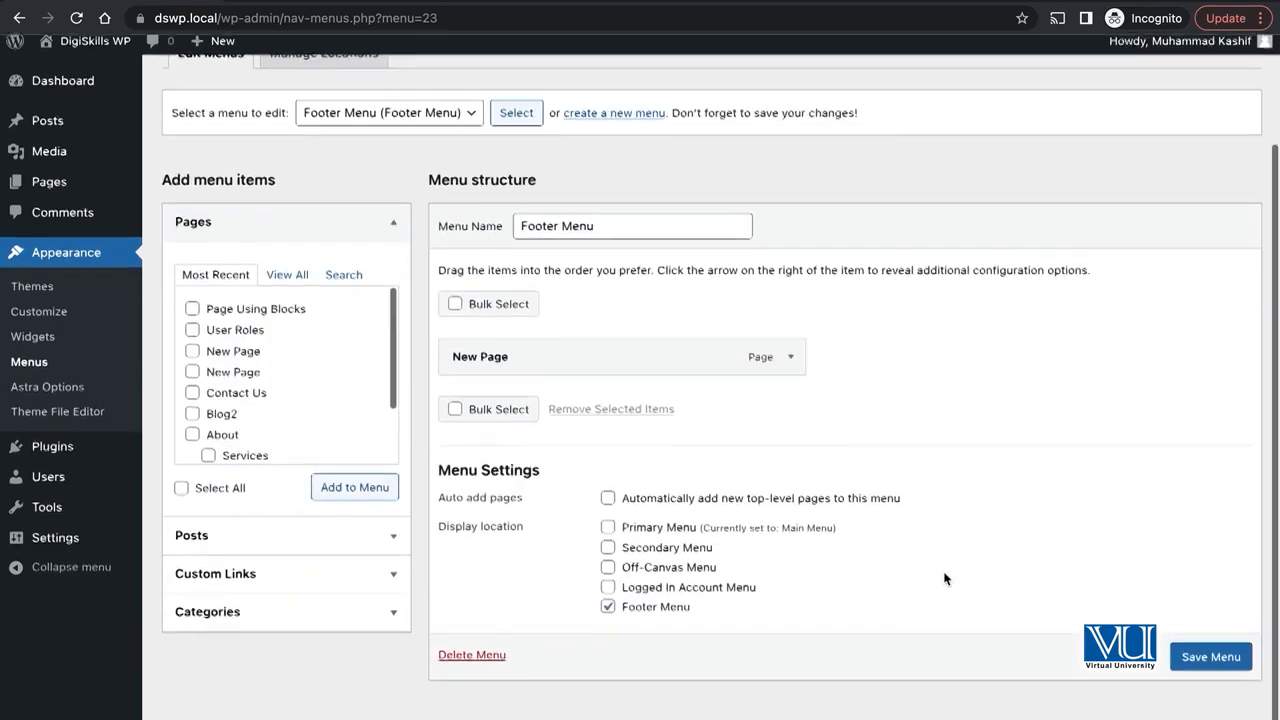
scroll(945, 578, up, 2)
scroll(731, 546, down, 2)
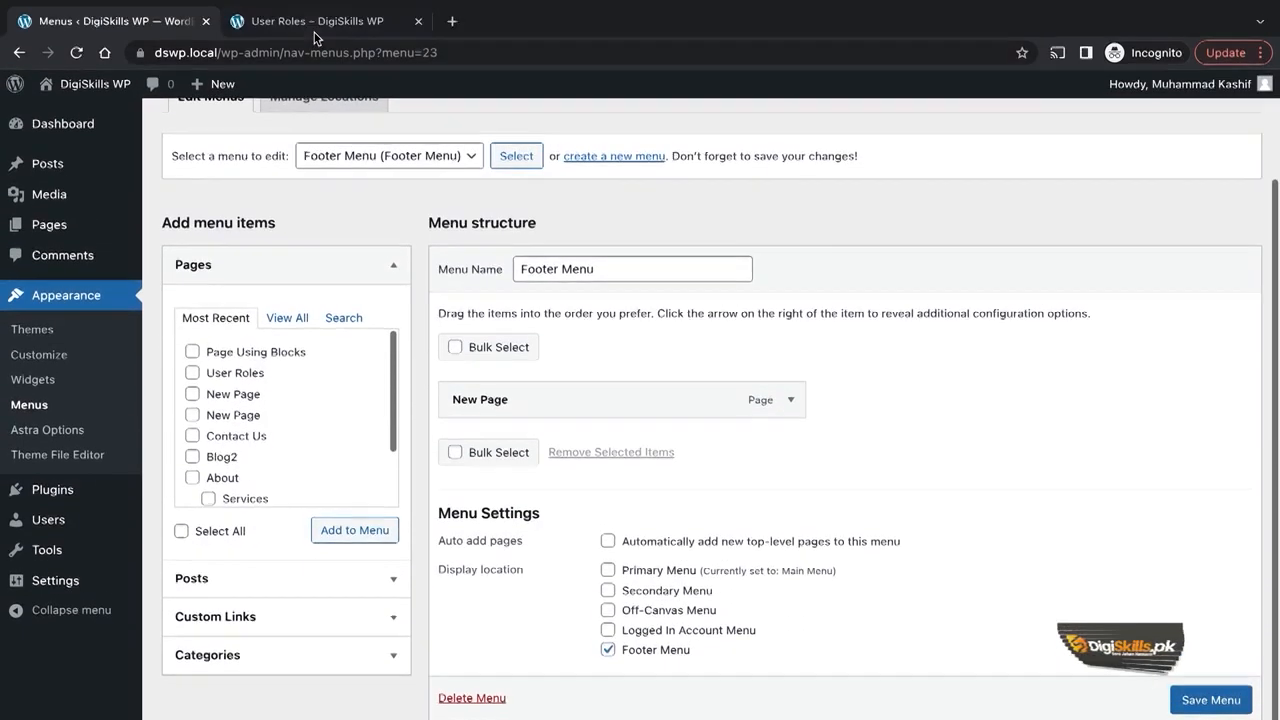
Step: Reload the site's User Roles page, check the menu in the footer and return to the Menus screen
click(314, 30)
click(78, 54)
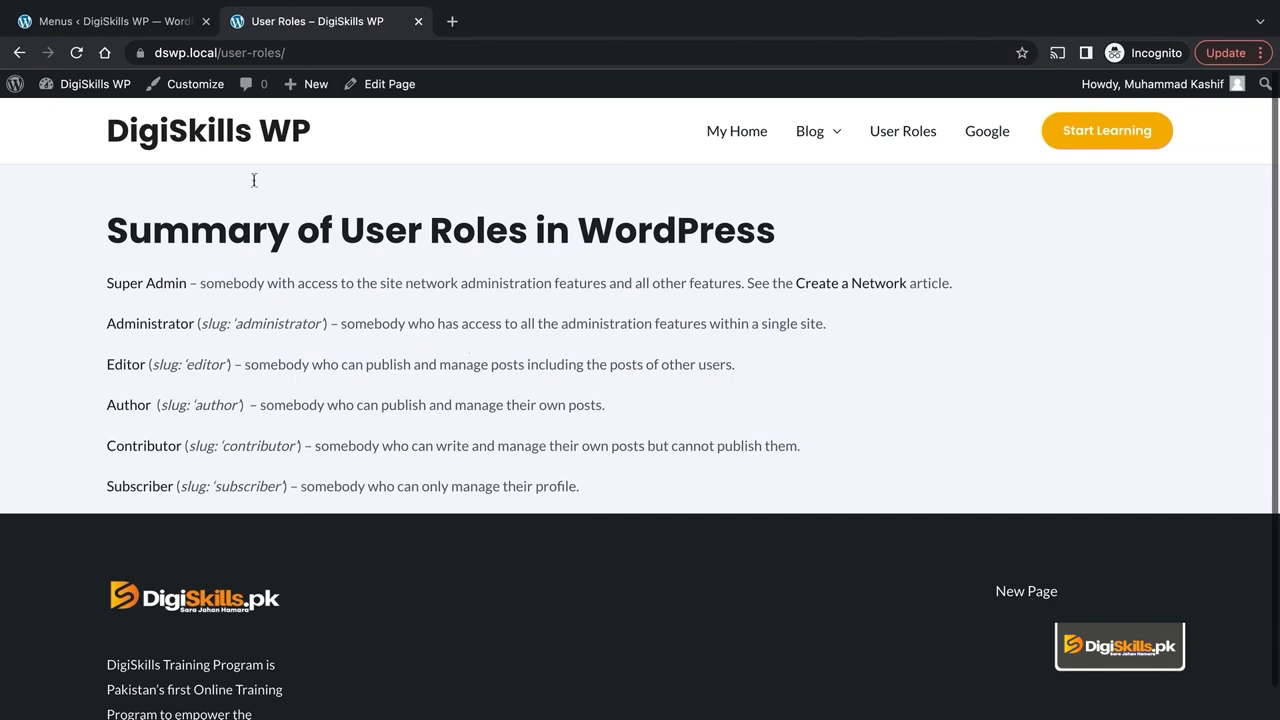
click(130, 22)
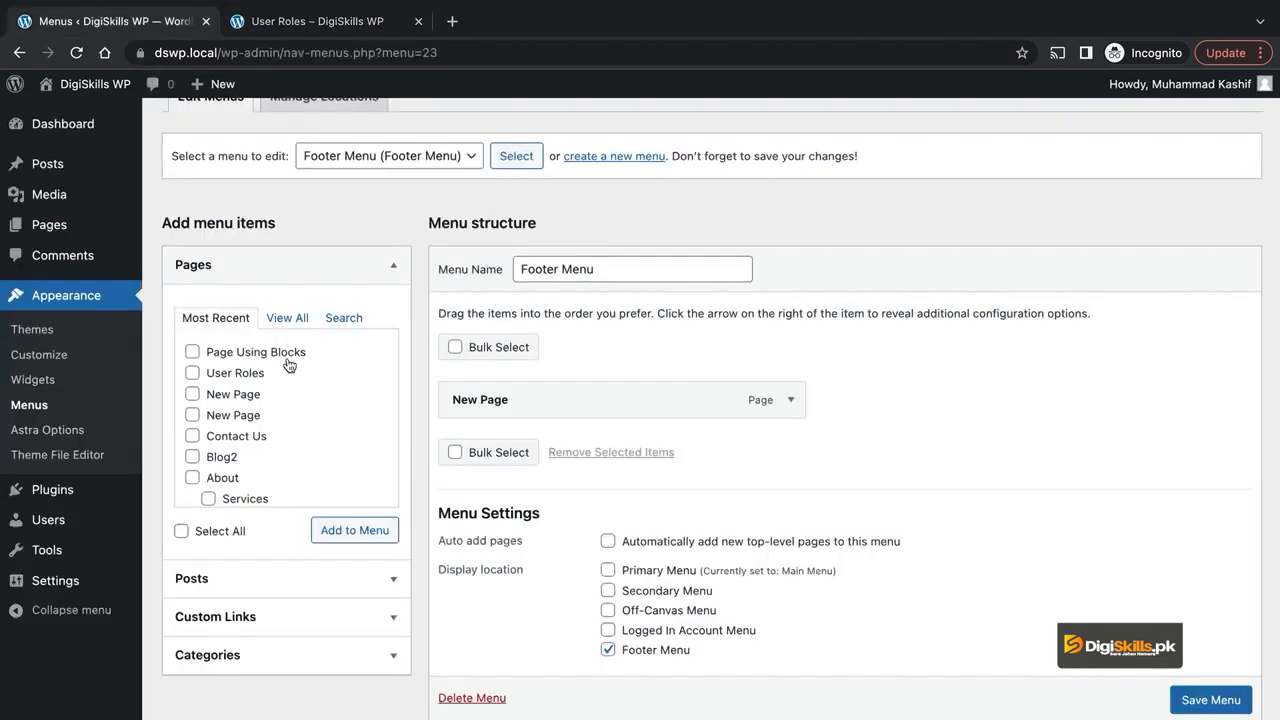
Step: Add the User Roles, both New Page and Contact Us pages to Footer Menu and save the menu
click(222, 375)
click(226, 398)
click(234, 416)
click(240, 440)
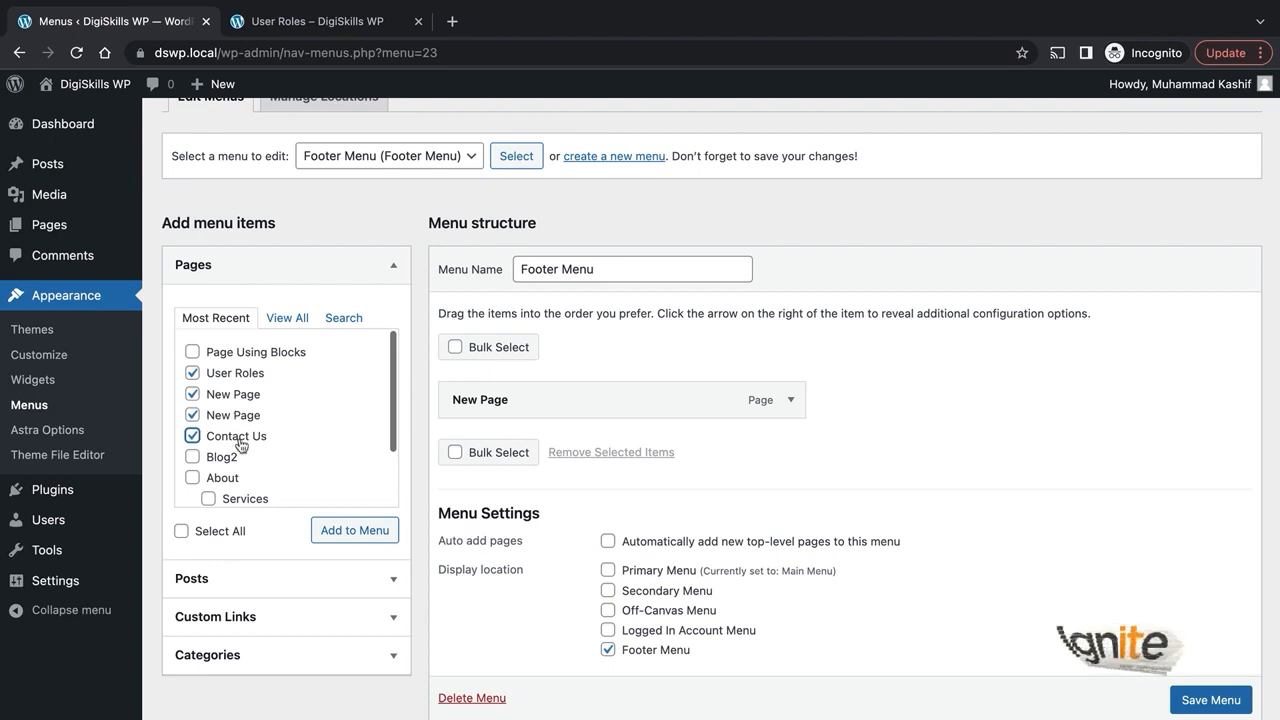
click(334, 531)
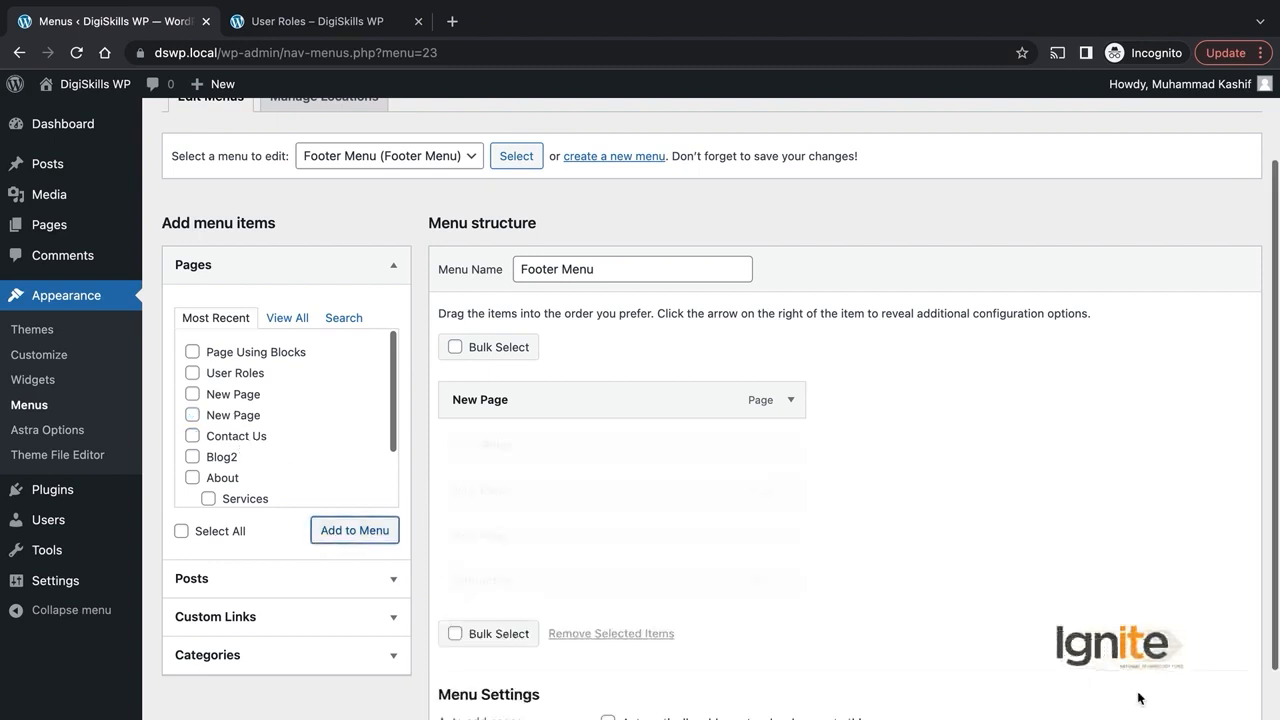
click(1212, 697)
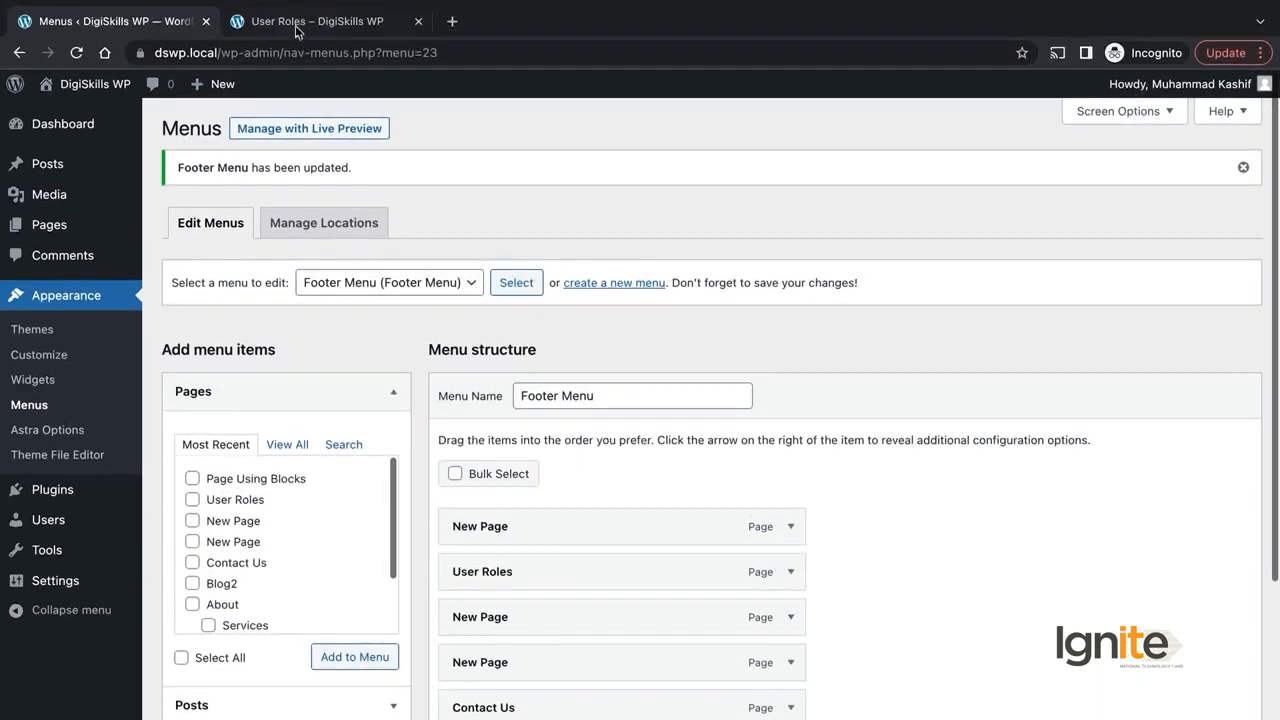
Step: Reload the User Roles page, examine the footer links, and review Footer Menu's items and display location on the Menus screen
click(297, 24)
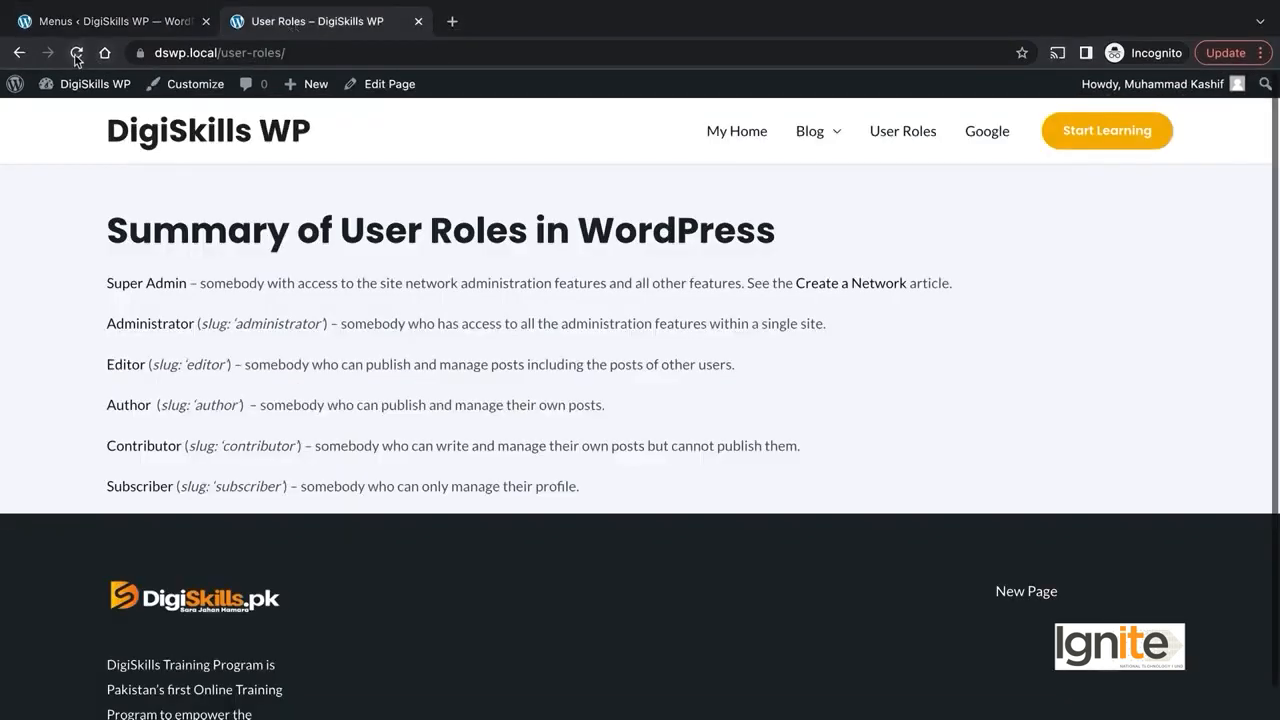
scroll(846, 463, down, 1)
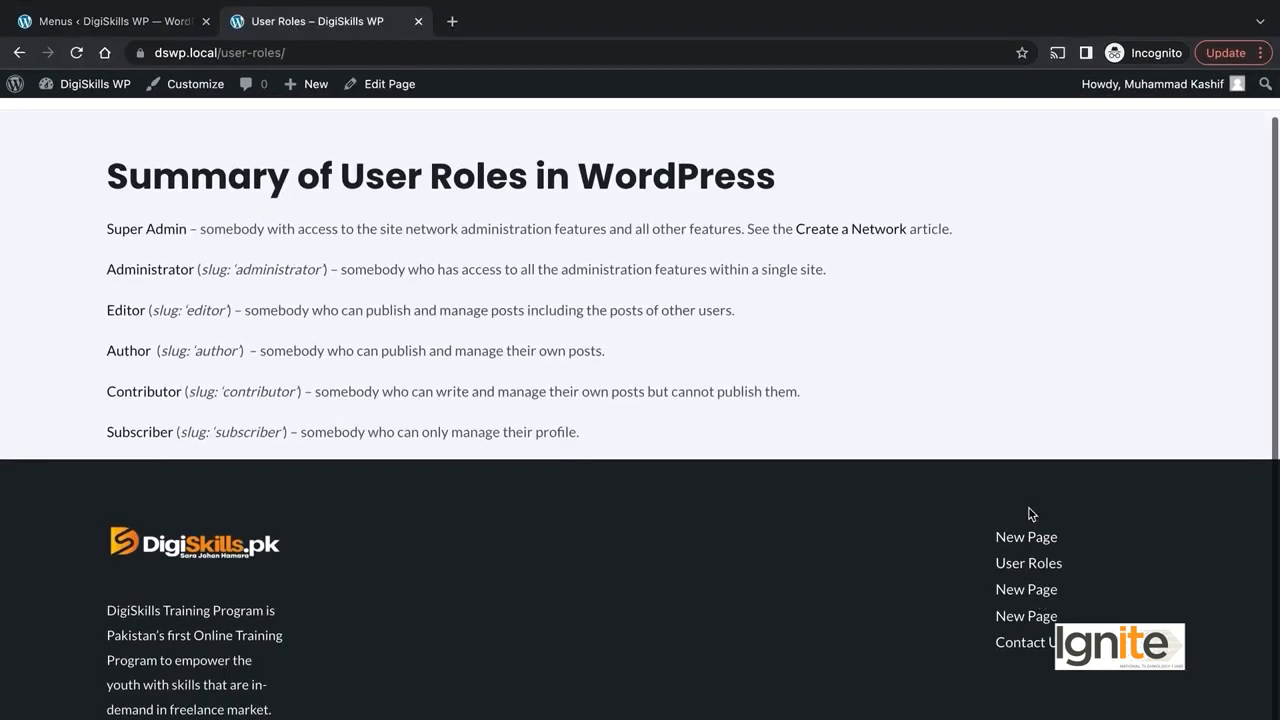
scroll(729, 382, up, 1)
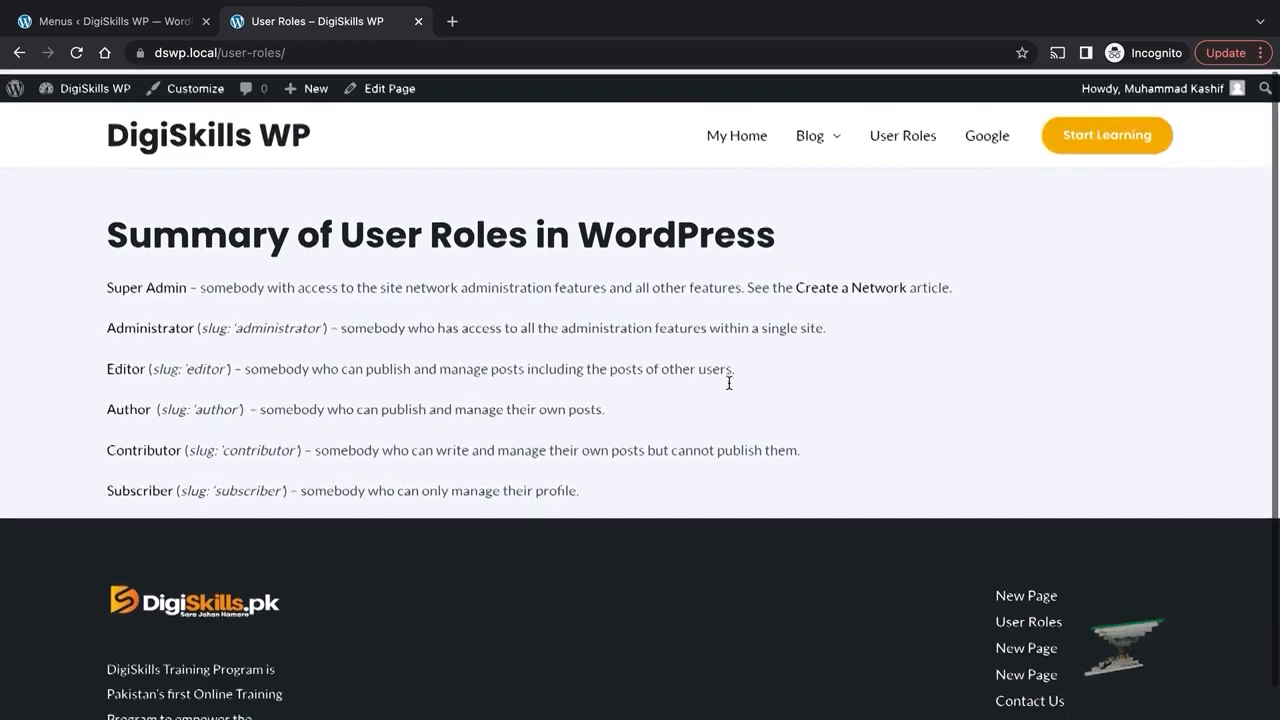
scroll(636, 380, down, 2)
scroll(636, 380, up, 2)
click(99, 20)
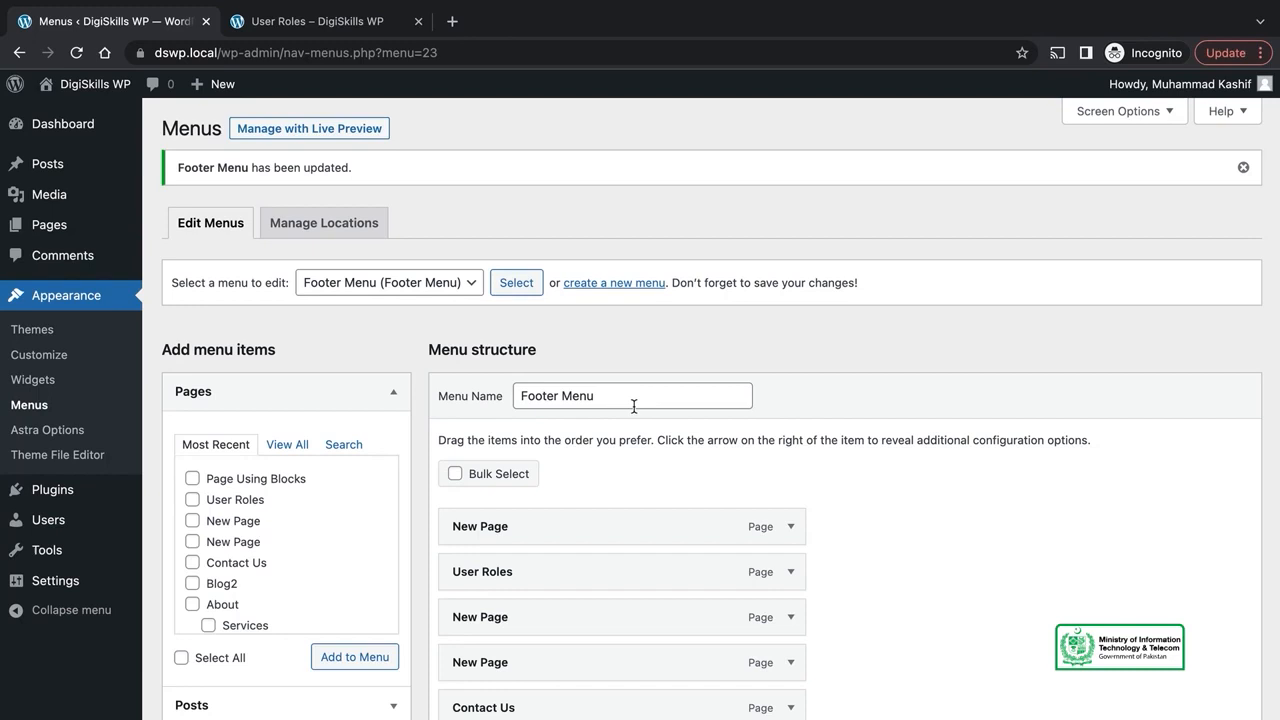
scroll(634, 400, down, 4)
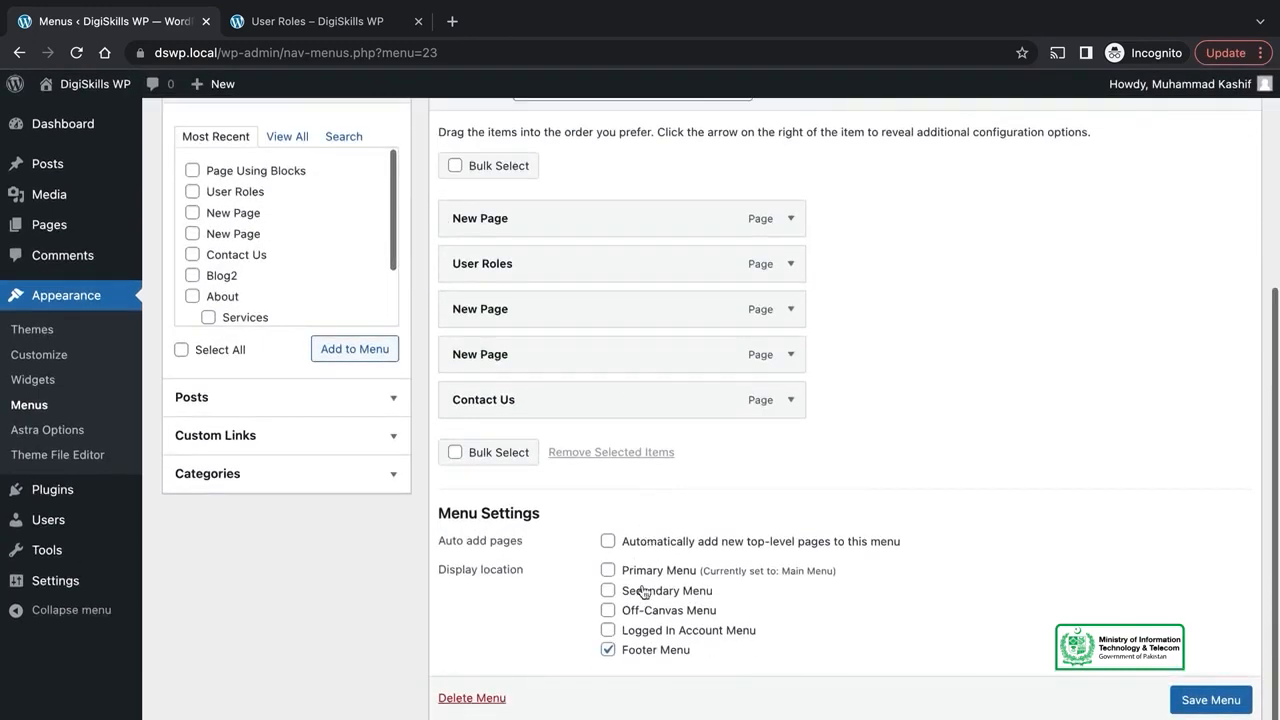